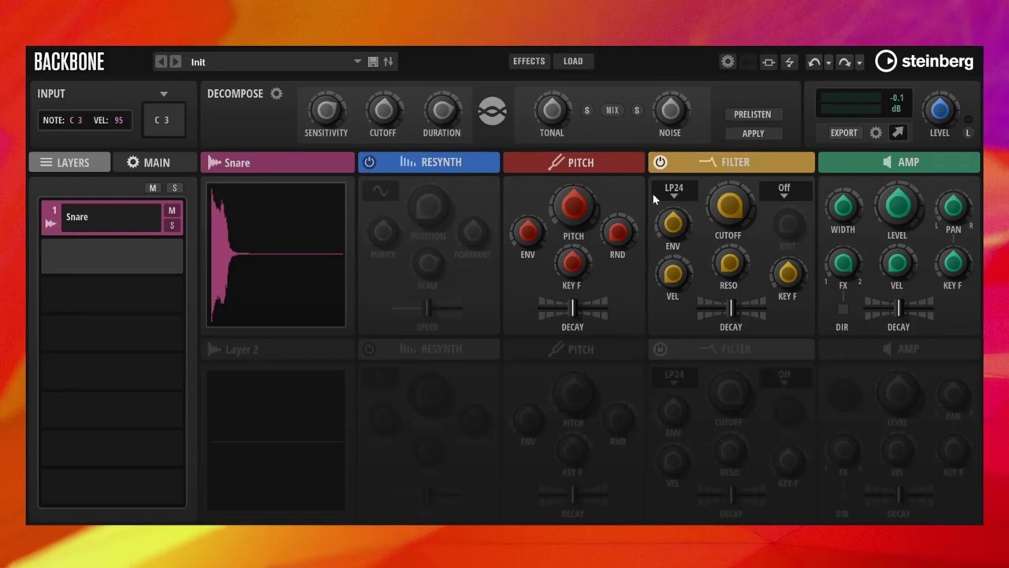
Try out different pitch settings on the Snare layer
mouse_move(591, 204)
left_mouse_down()
mouse_move(612, 203)
mouse_move(587, 241)
mouse_move(605, 204)
left_mouse_up()
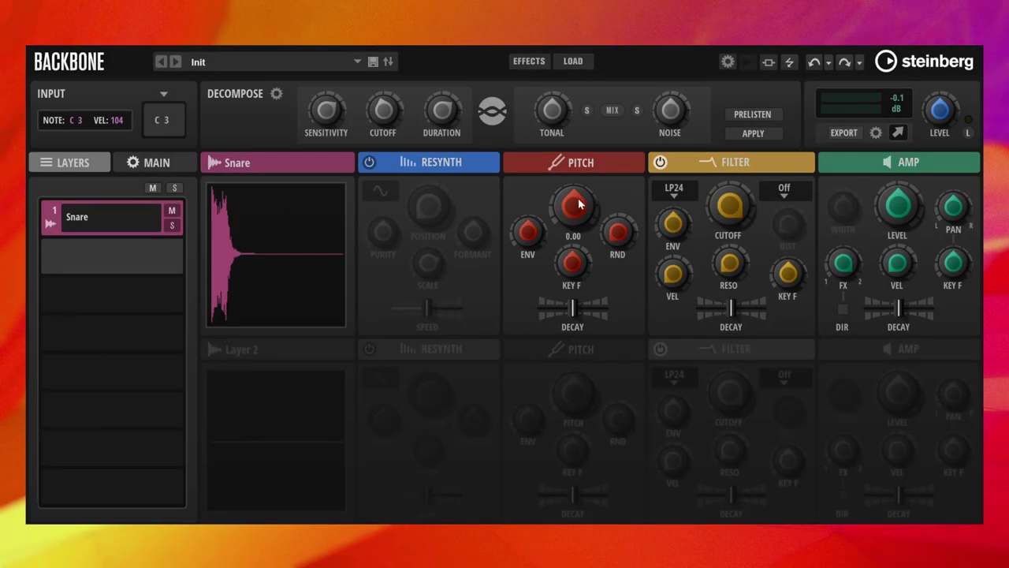
left_click_drag(576, 204, 570, 143)
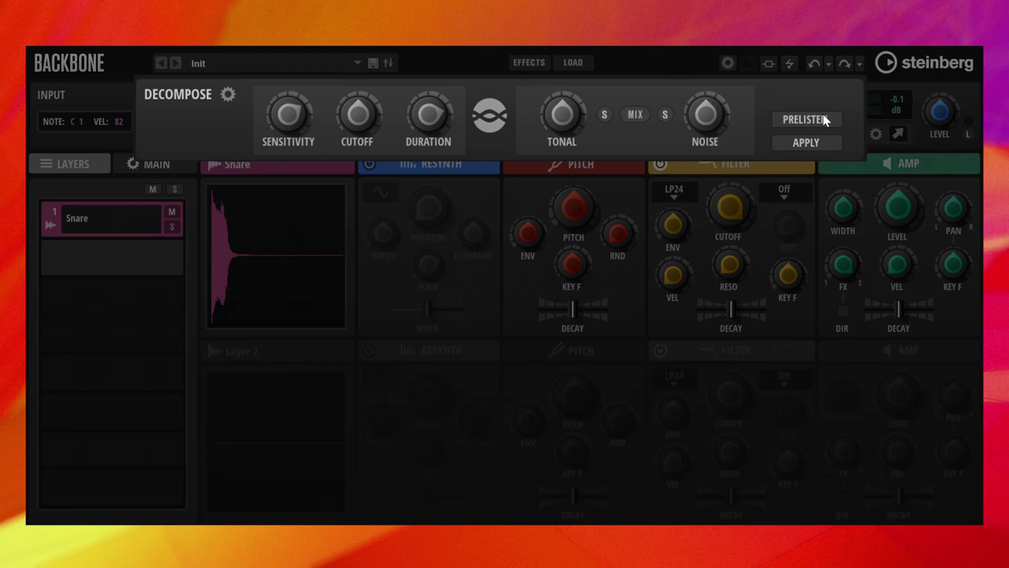
Enable Decompose prelistening and audition the snare's tonal and noise components separately by soloing each in turn
left_click(825, 120)
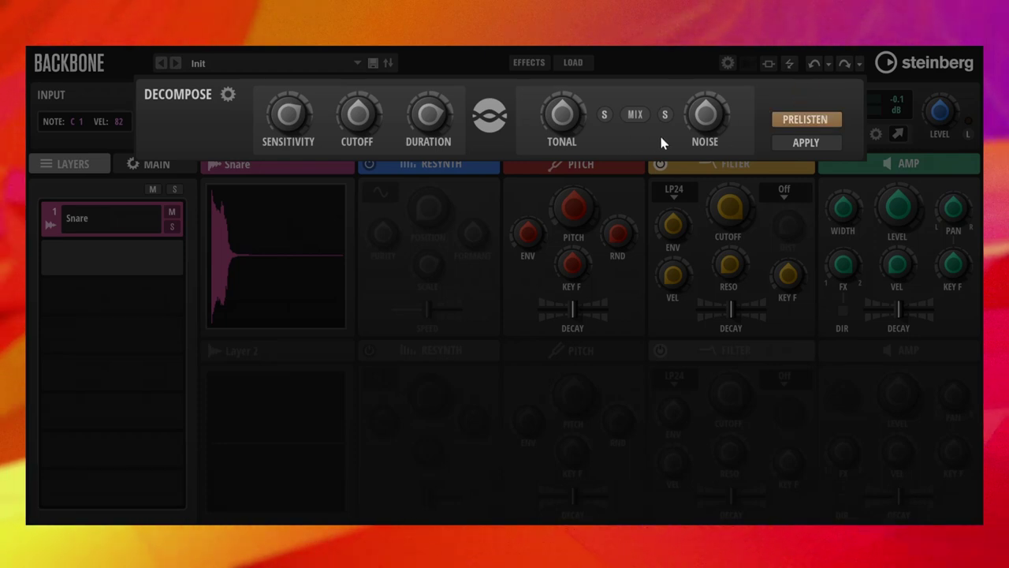
left_click(605, 115)
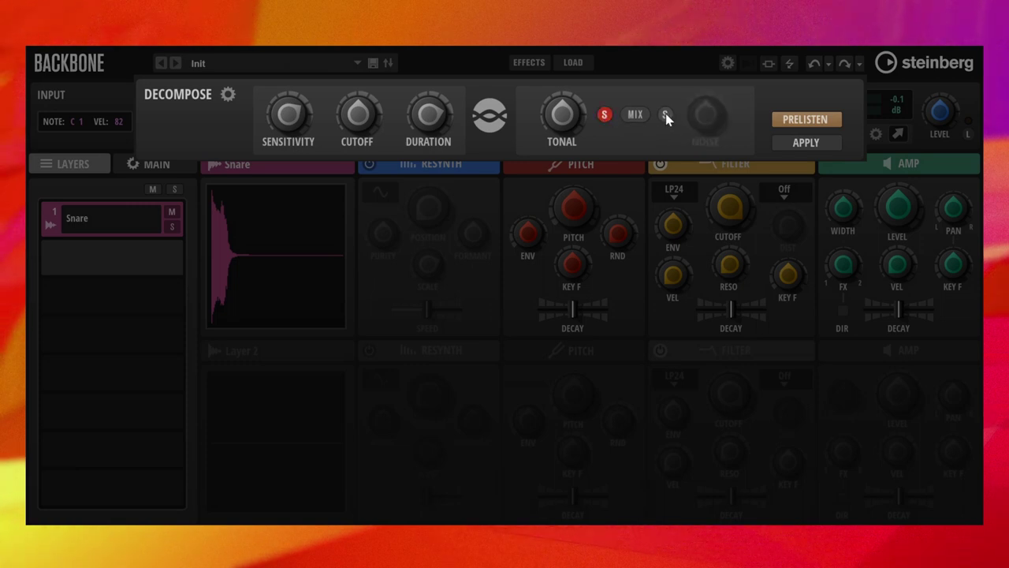
left_click(666, 116)
left_click(605, 115)
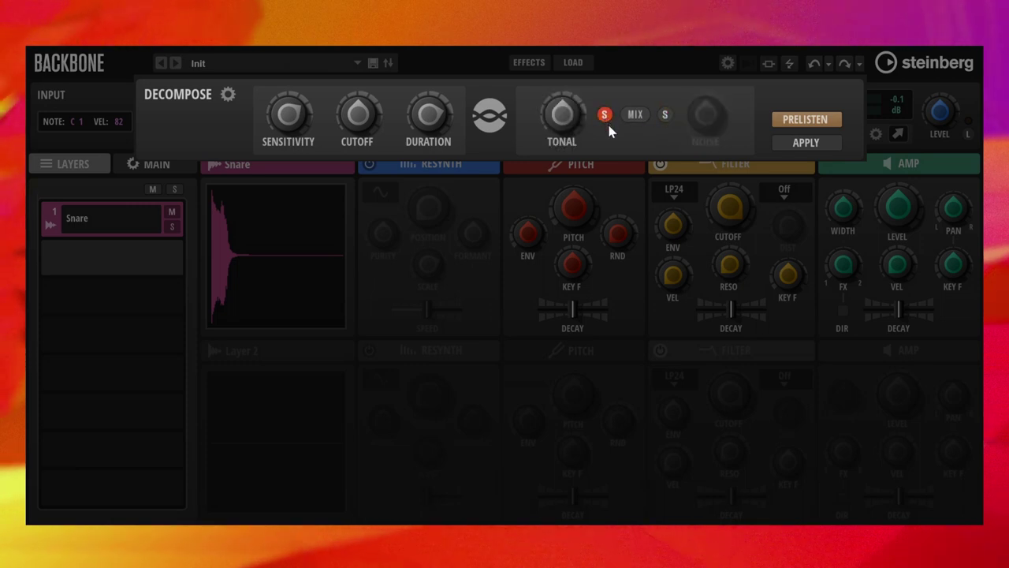
left_click(666, 115)
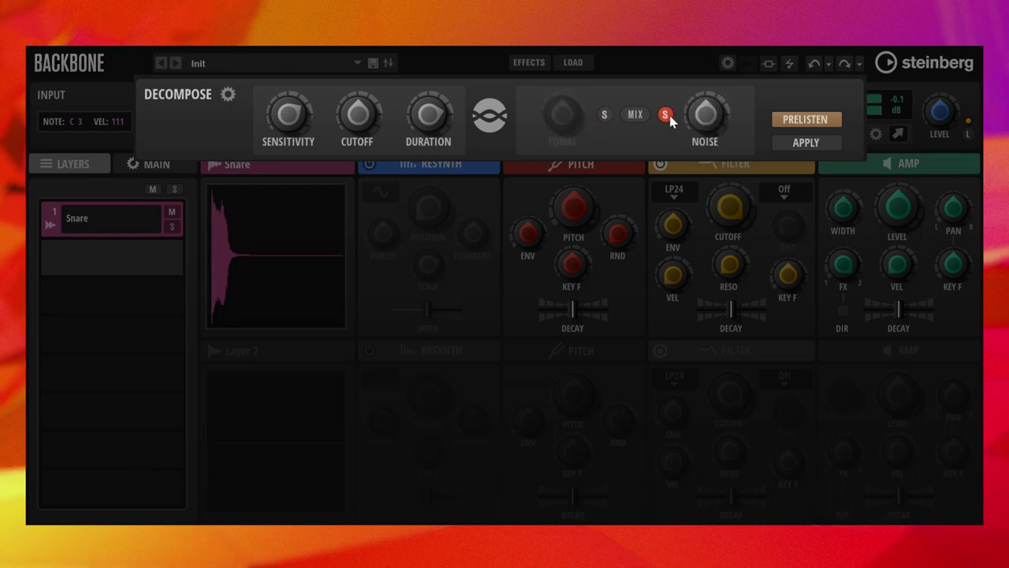
left_click(665, 115)
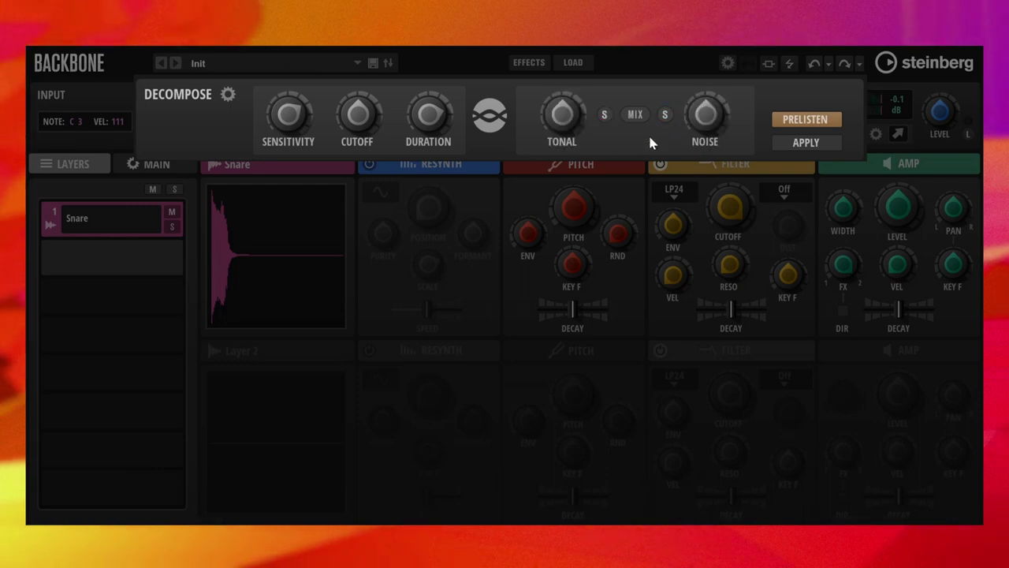
Solo the snare's tonal component and adjust the Decompose cutoff, duration and sensitivity, with sensitivity at about -29.3
left_click(604, 116)
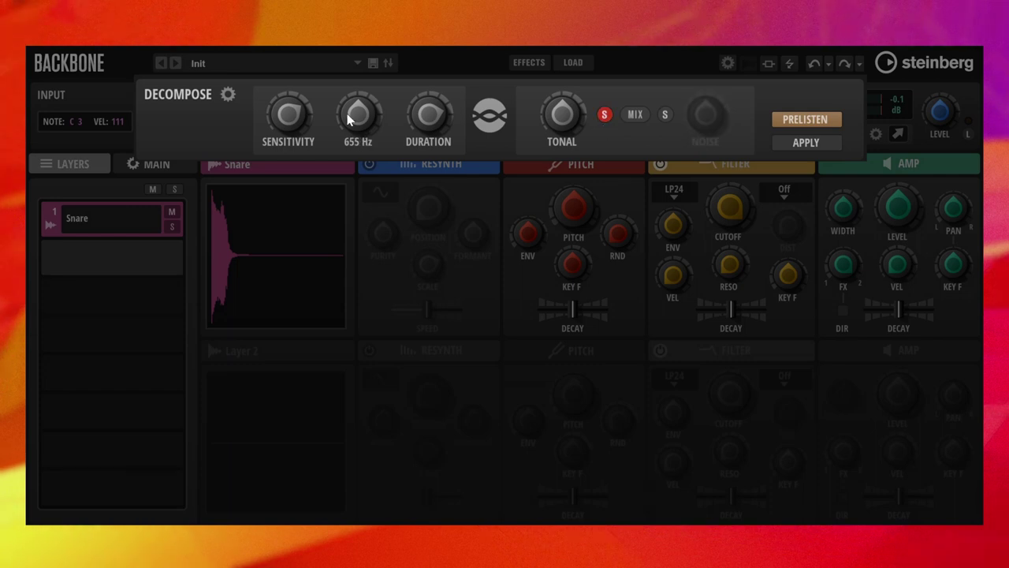
left_click_drag(348, 114, 345, 120)
left_click_drag(283, 116, 280, 113)
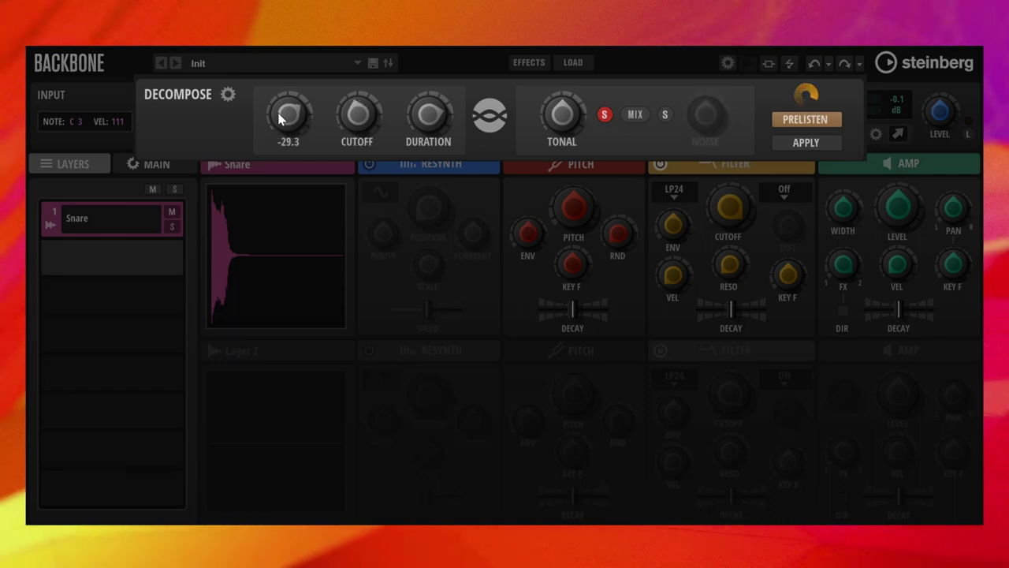
left_click_drag(424, 117, 421, 126)
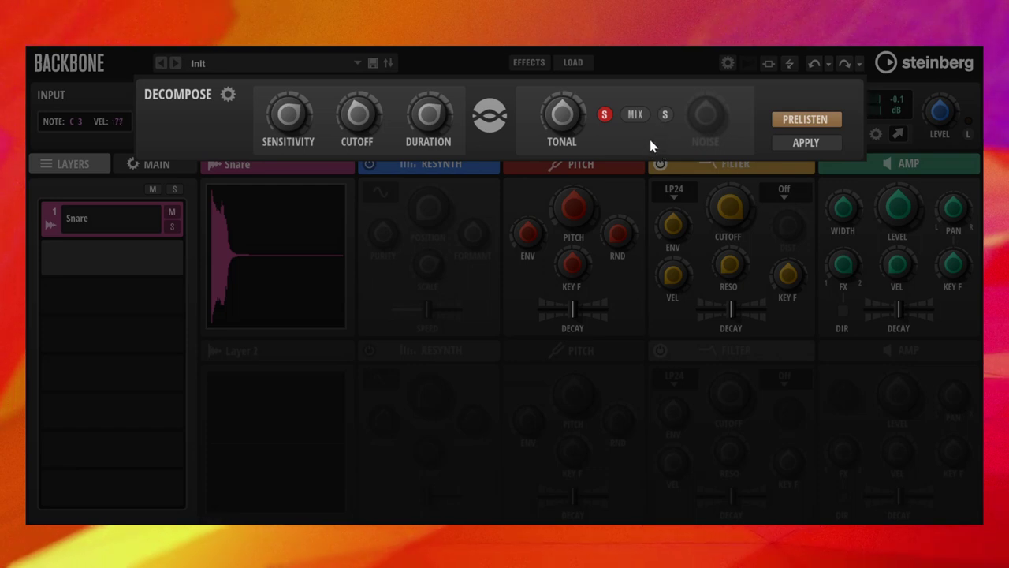
Turn off the tonal solo and apply the decomposition to split the snare into tonal and noise layers
left_click(605, 116)
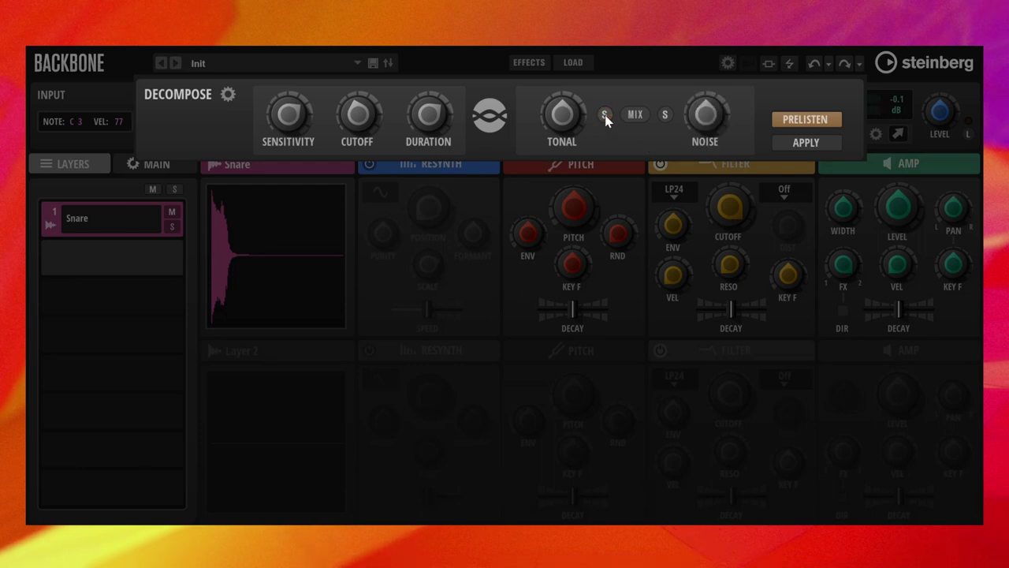
left_click(805, 143)
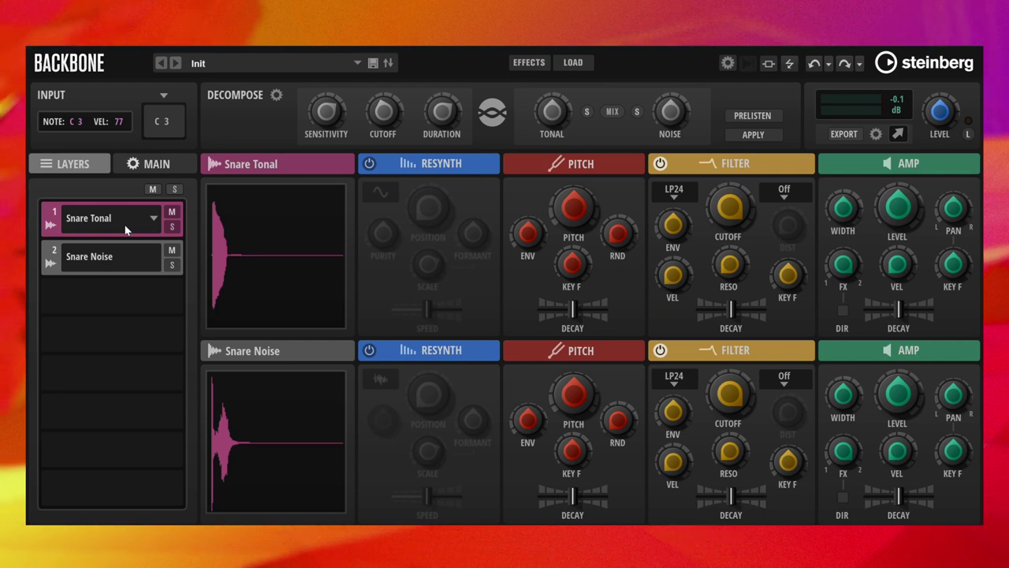
mouse_move(573, 218)
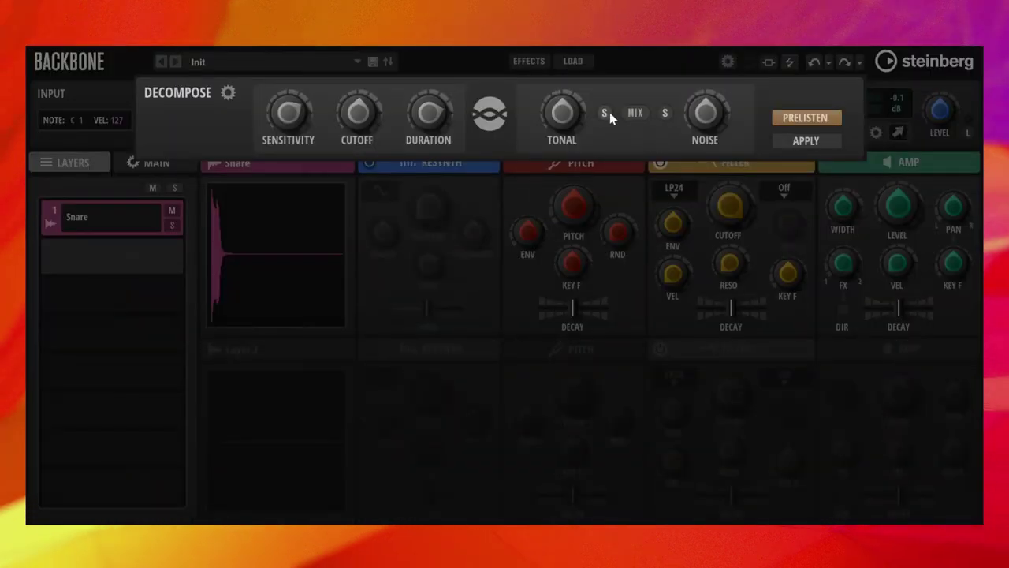
Solo the snare's tonal component, switch the solo to the noise component and apply the decomposition
left_click(605, 113)
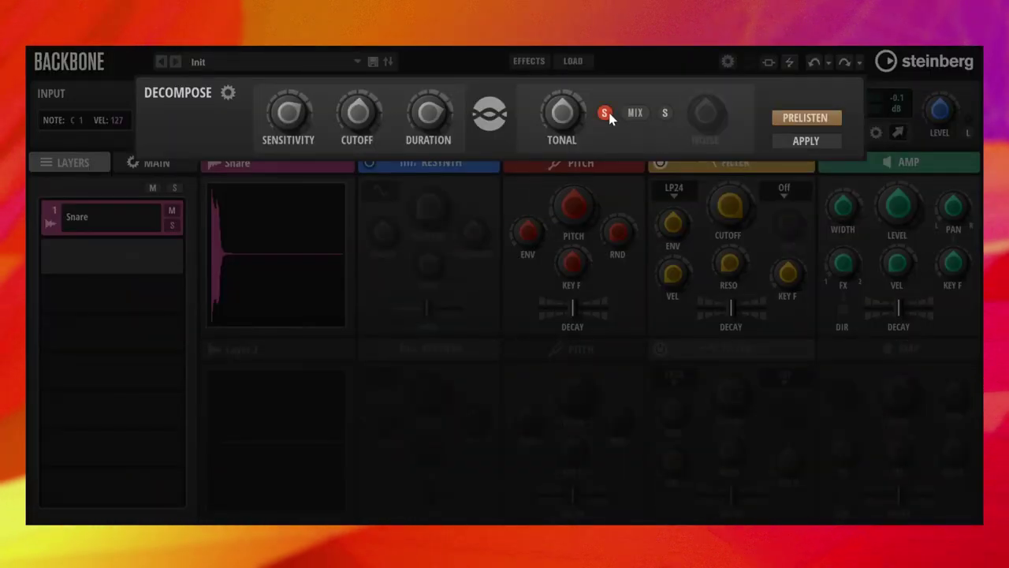
left_click(664, 113)
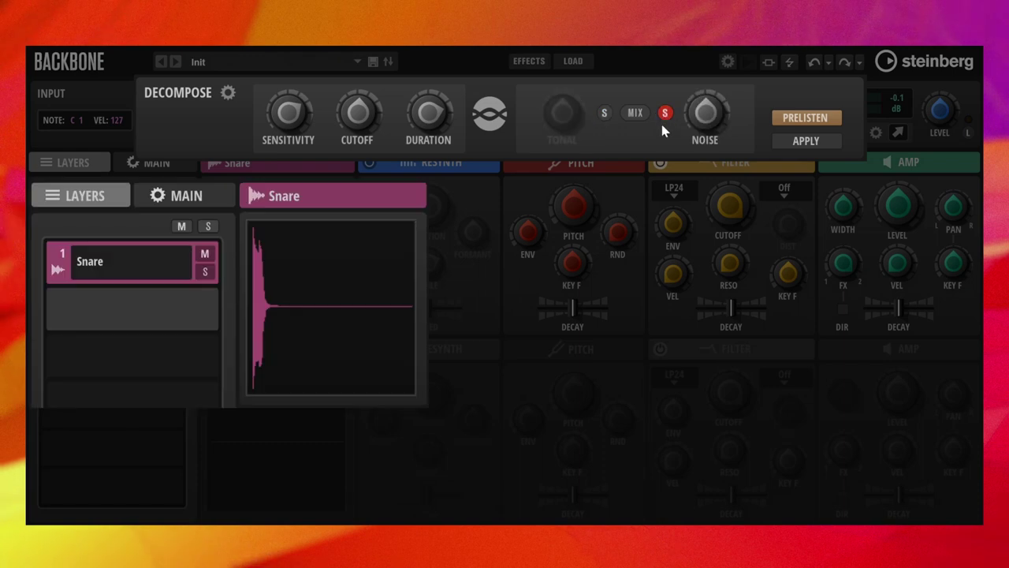
left_click(807, 146)
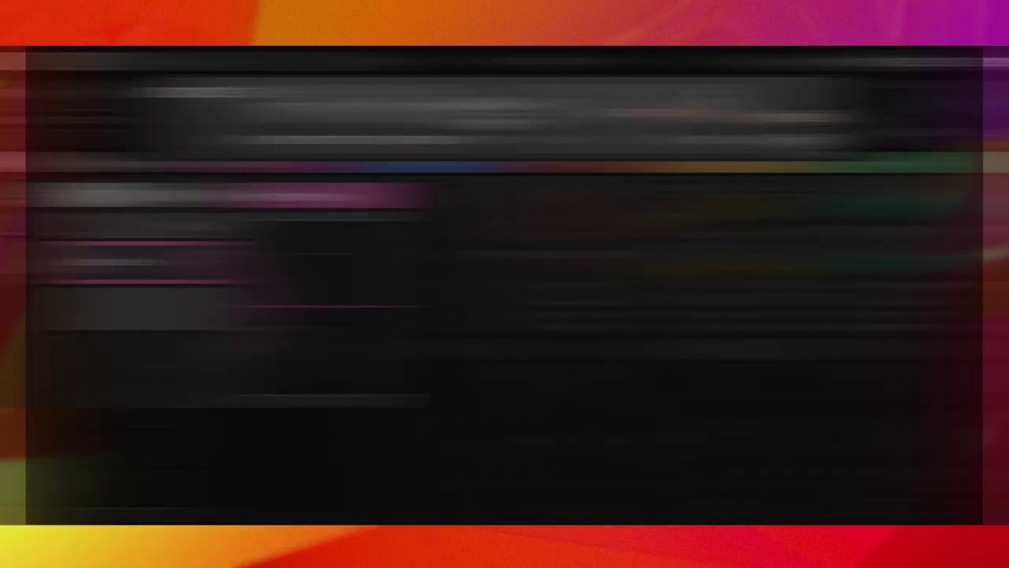
Lower the snare's noise level to about -8.2, choose the mix of both components and apply the decomposition
scroll(563, 108, "down", 5)
scroll(565, 106, "up", 3)
left_click_drag(700, 105, 695, 125)
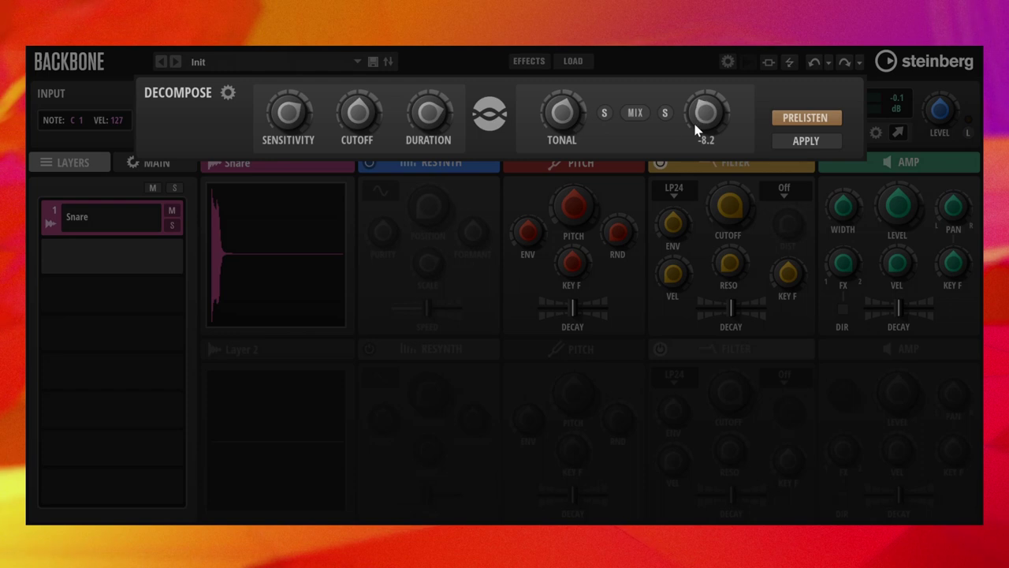
left_click(634, 114)
left_click(795, 146)
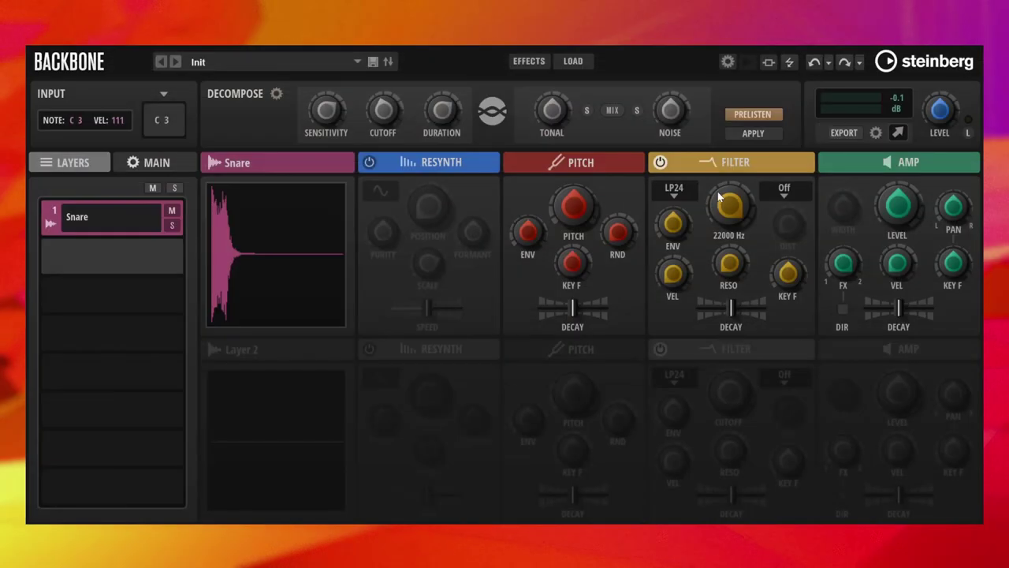
Decompose the original snare into separate tonal and noise layers and open the Decompose settings
left_click(751, 134)
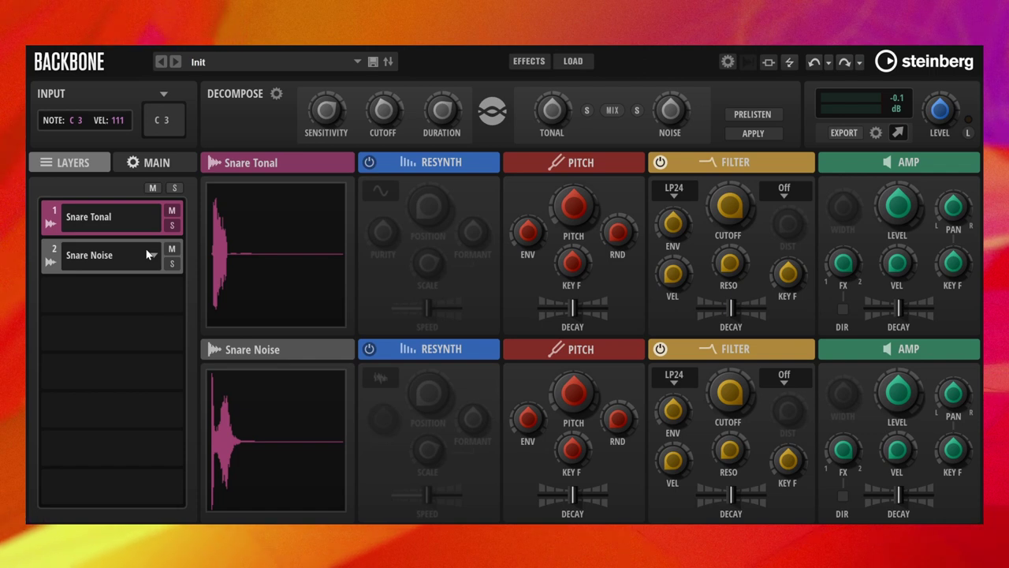
left_click(277, 95)
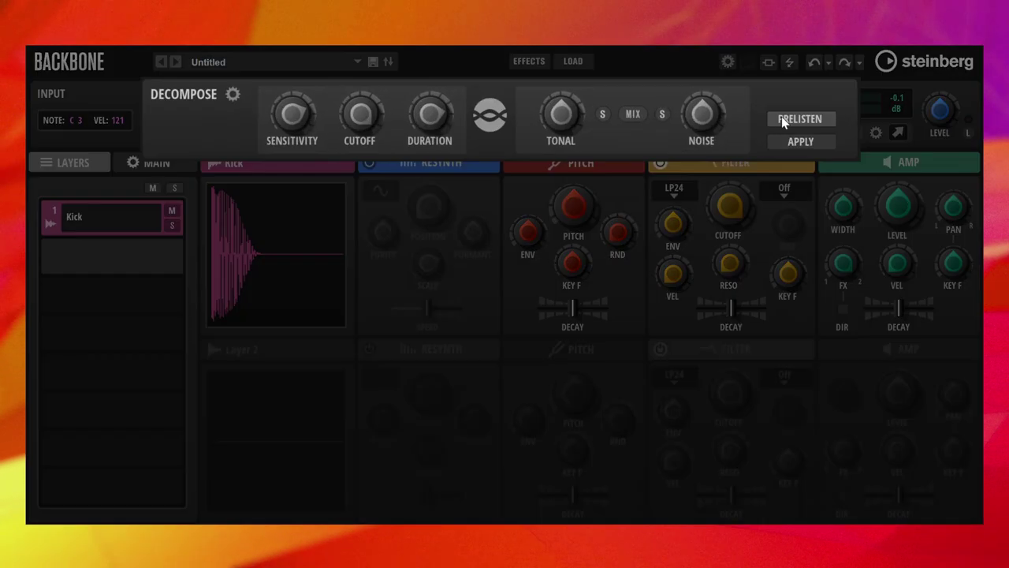
Prelisten to the kick's soloed tonal component while raising the sensitivity to about -8.6 and lowering it again
left_click(783, 118)
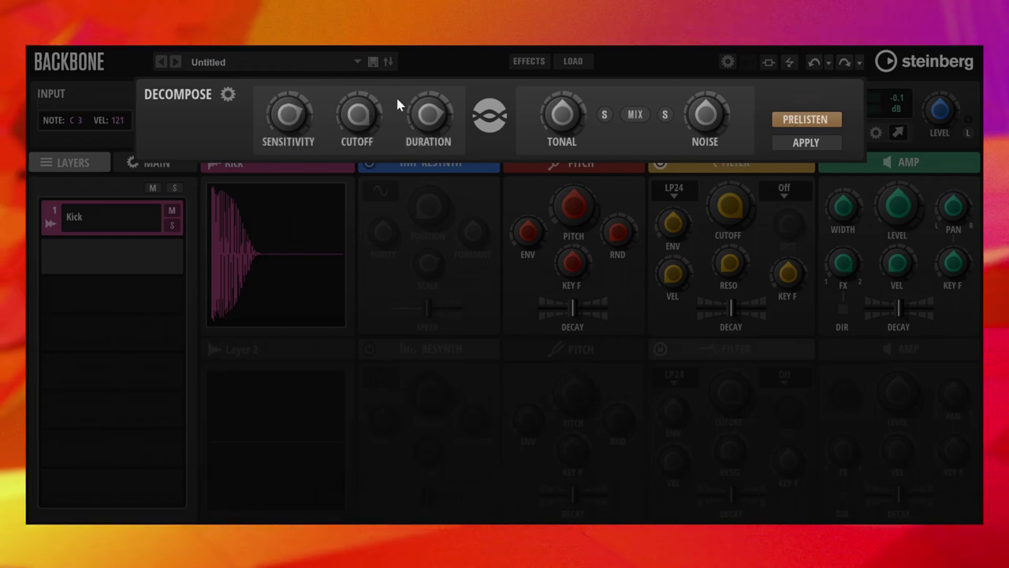
left_click(605, 116)
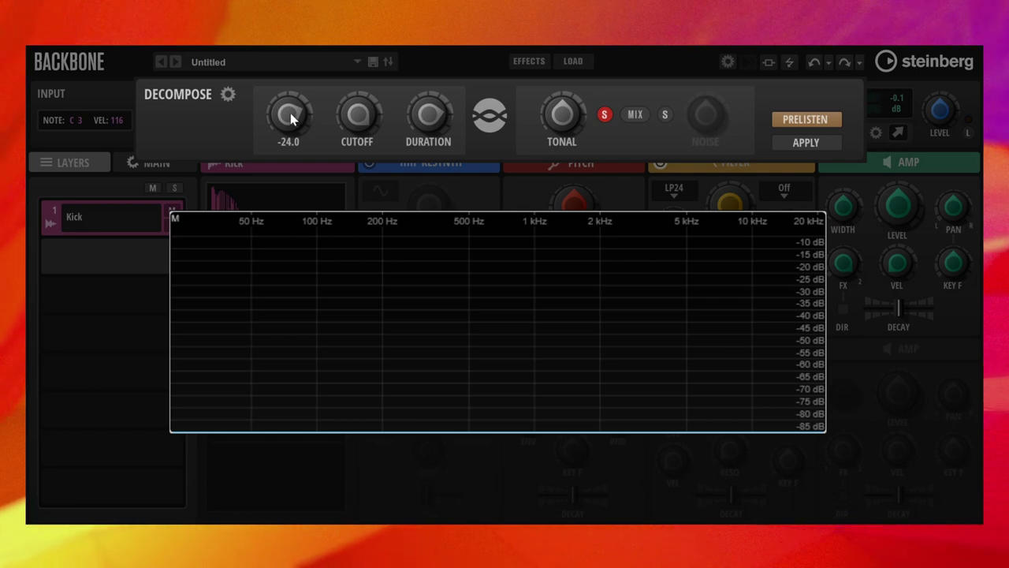
left_click_drag(292, 113, 287, 87)
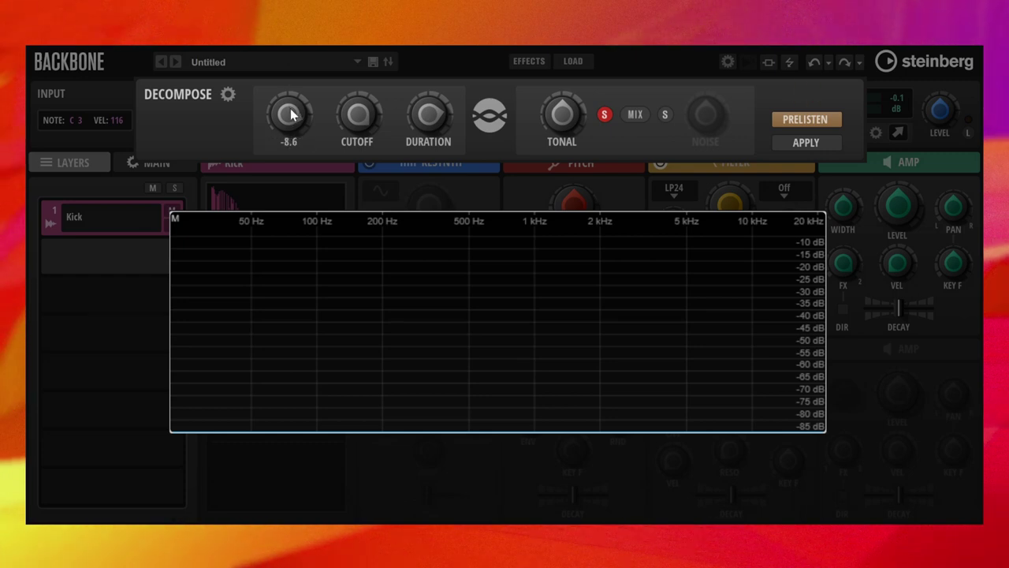
left_click_drag(289, 111, 275, 139)
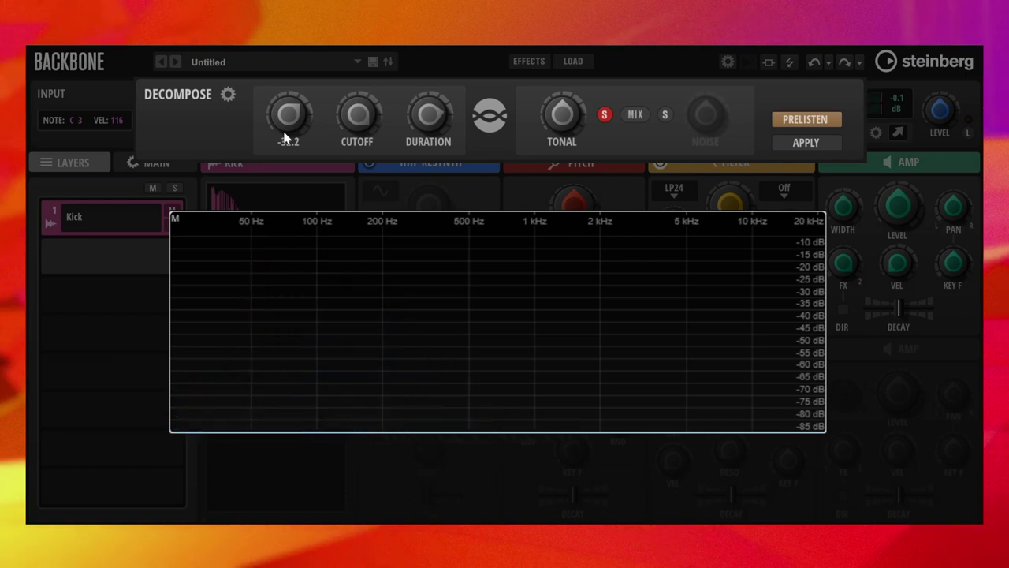
Try different Decompose cutoff frequencies on the kick's tonal component, ending at about 1449 Hz
mouse_move(348, 121)
left_click_drag(357, 110, 350, 153)
left_click_drag(357, 110, 354, 137)
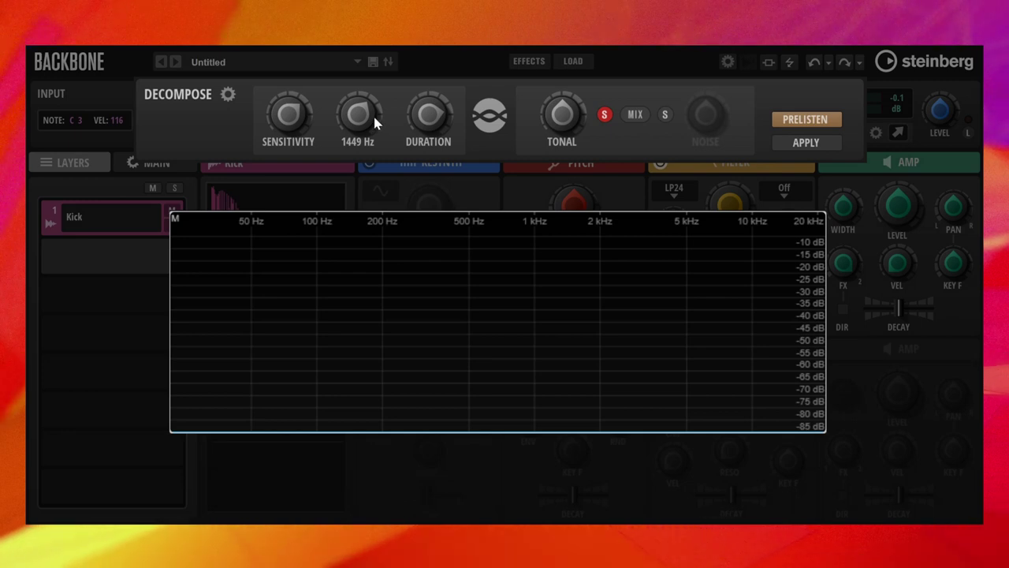
Solo the kick's noise component, try the cutoff at 20 Hz and set it to about 463 Hz
left_click(666, 115)
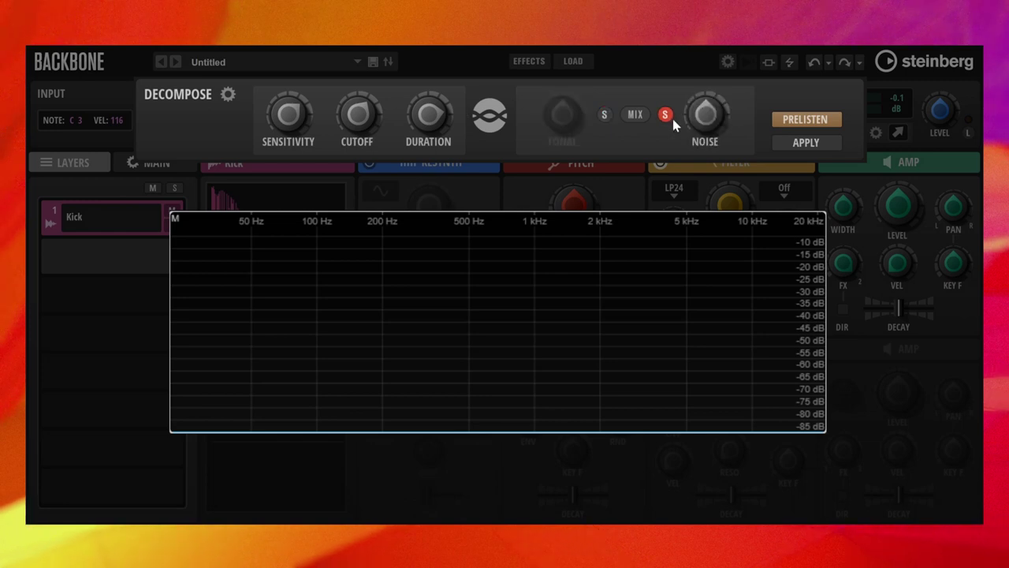
mouse_move(362, 112)
left_click_drag(363, 112, 356, 126)
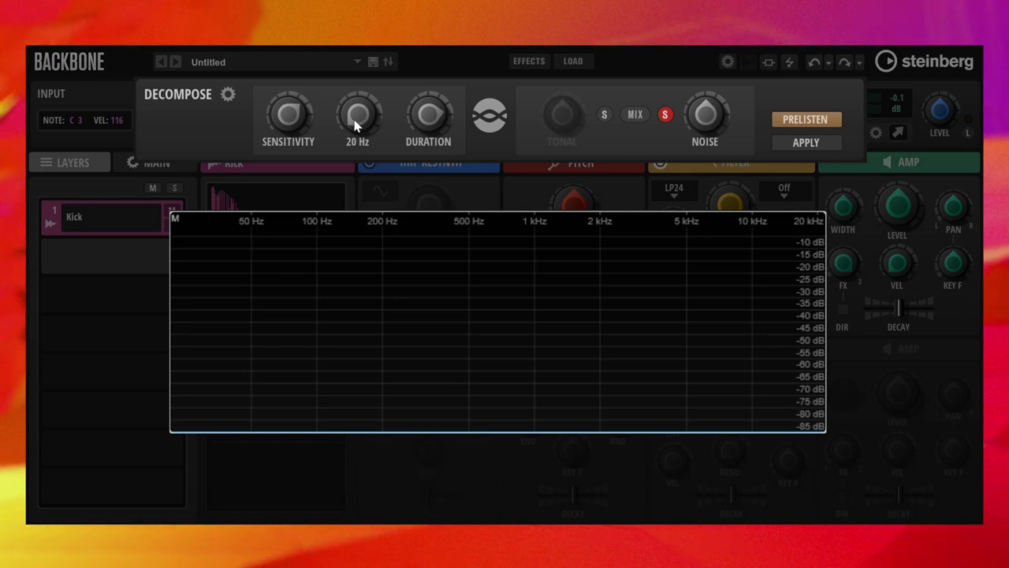
left_click_drag(356, 126, 360, 93)
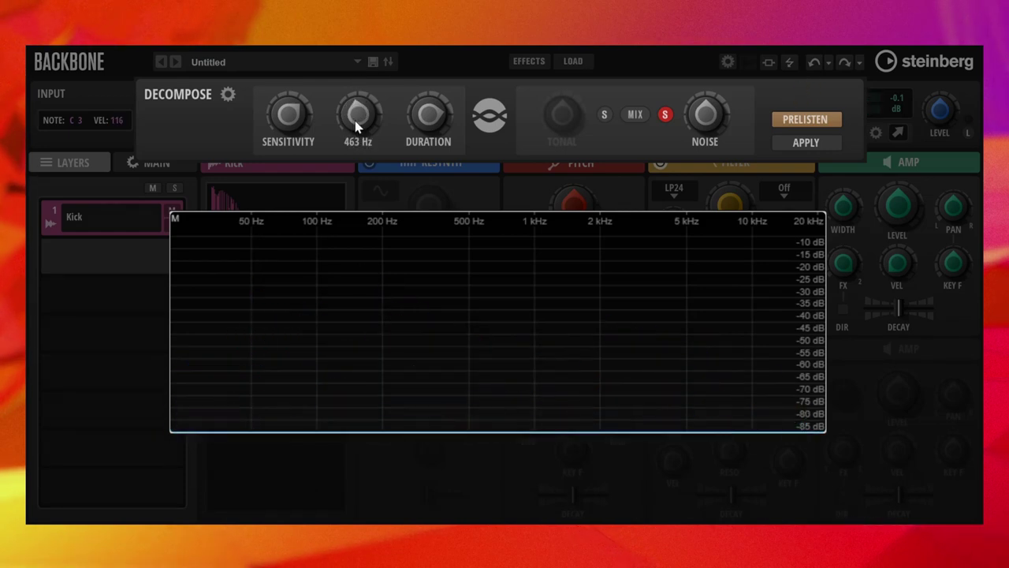
Try the Decompose duration at 79.5 and lower it substantially for the kick's noise component
mouse_move(436, 114)
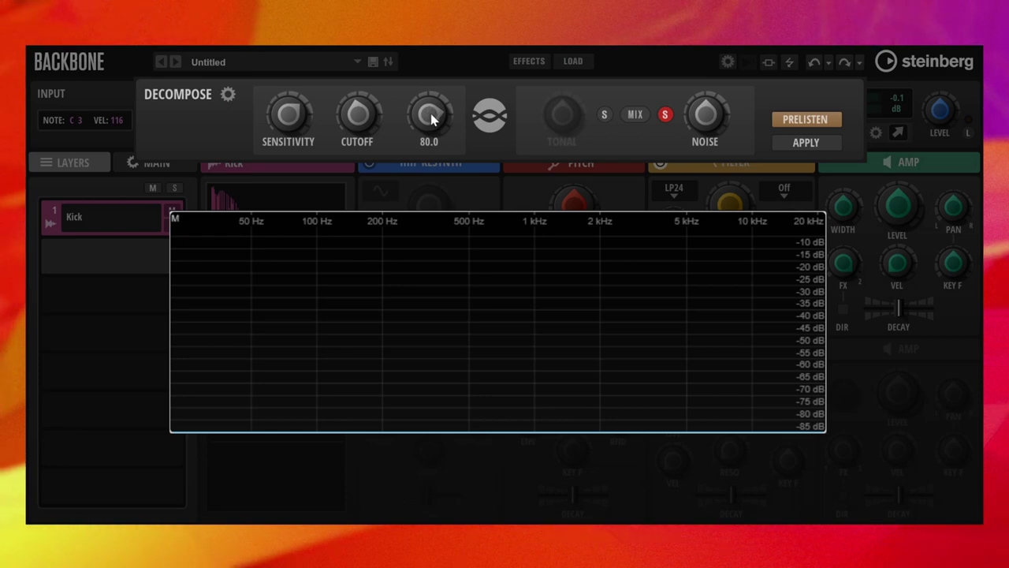
mouse_move(431, 117)
left_mouse_down()
mouse_move(431, 127)
mouse_move(430, 115)
left_mouse_up()
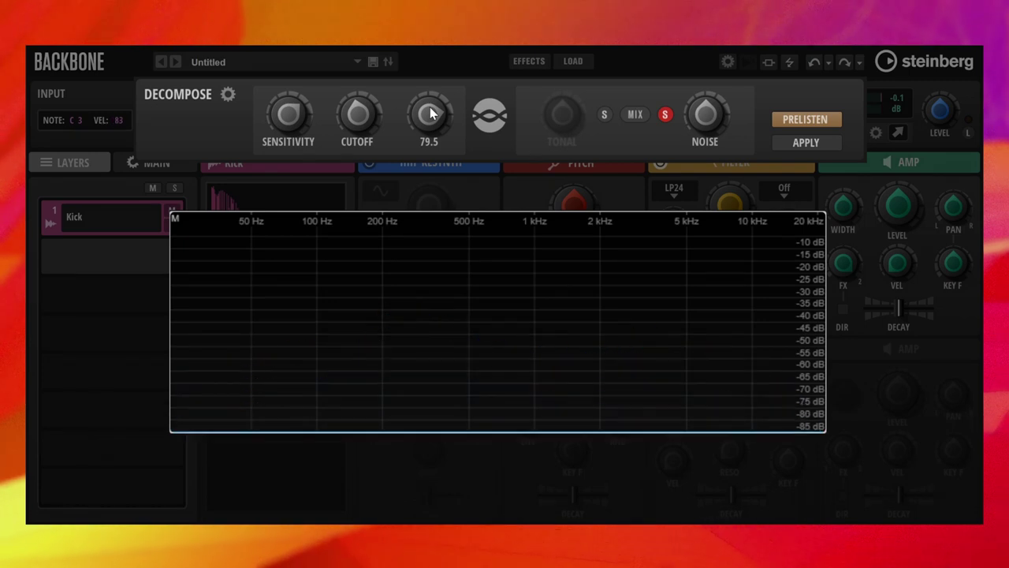
left_click_drag(432, 115, 418, 179)
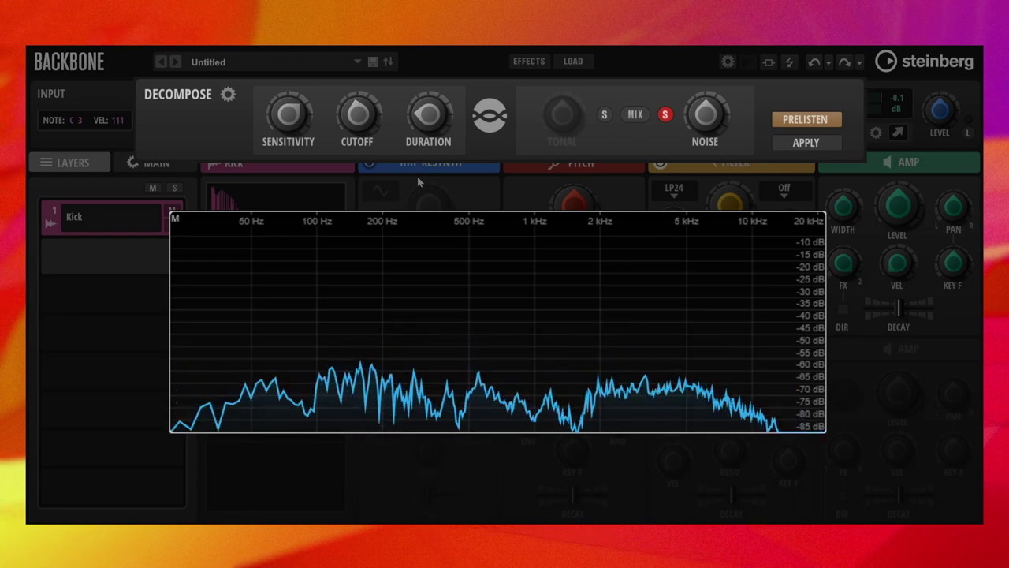
Compare the kick's tonal and noise components, clear the solos and apply the decomposition to create both layers
left_click(604, 115)
left_click(664, 115)
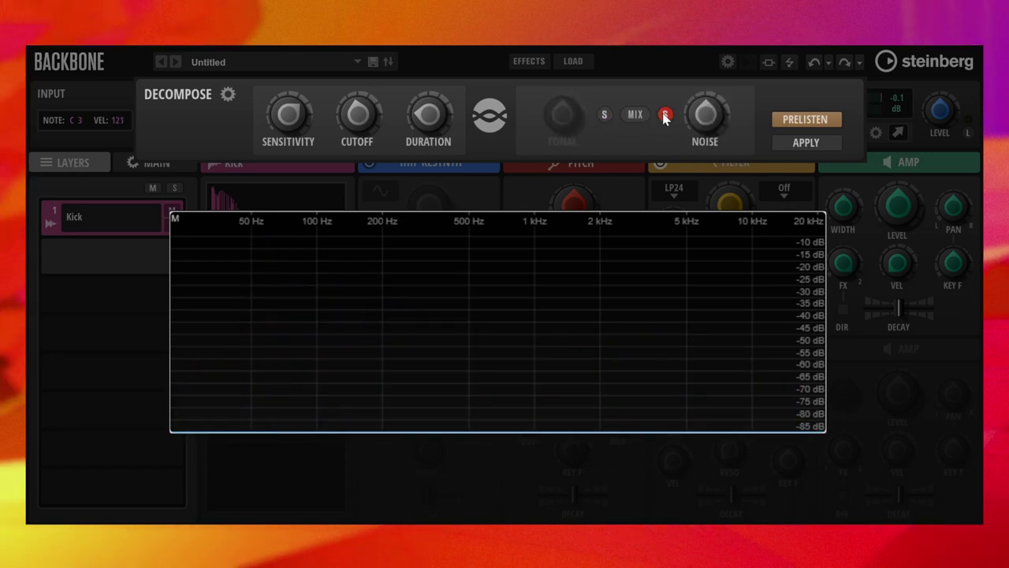
left_click(664, 115)
left_click(795, 143)
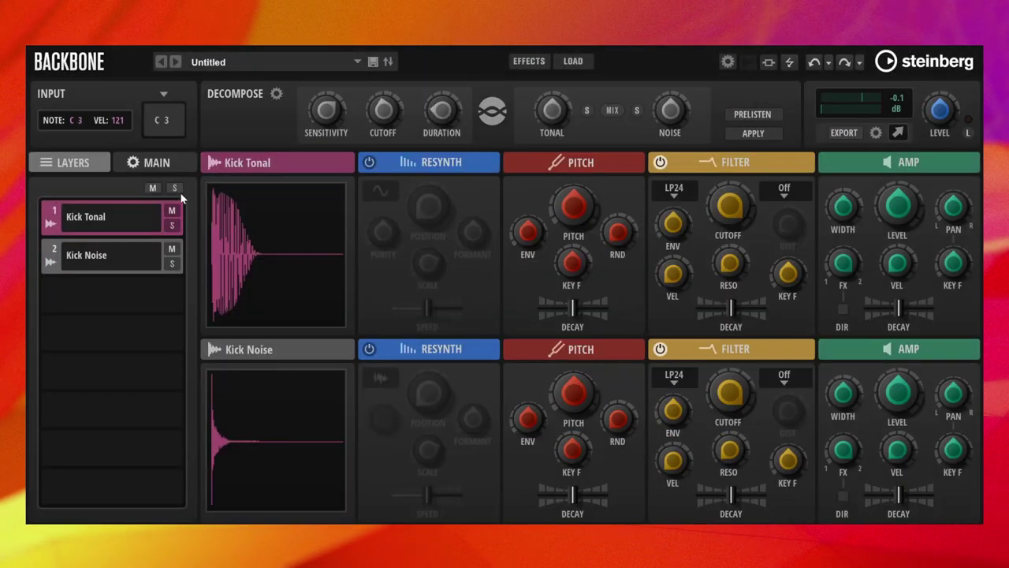
Enable Resynth on the Kick Tonal layer and lower the layer's pitch
left_click(369, 162)
left_click_drag(569, 206, 560, 223)
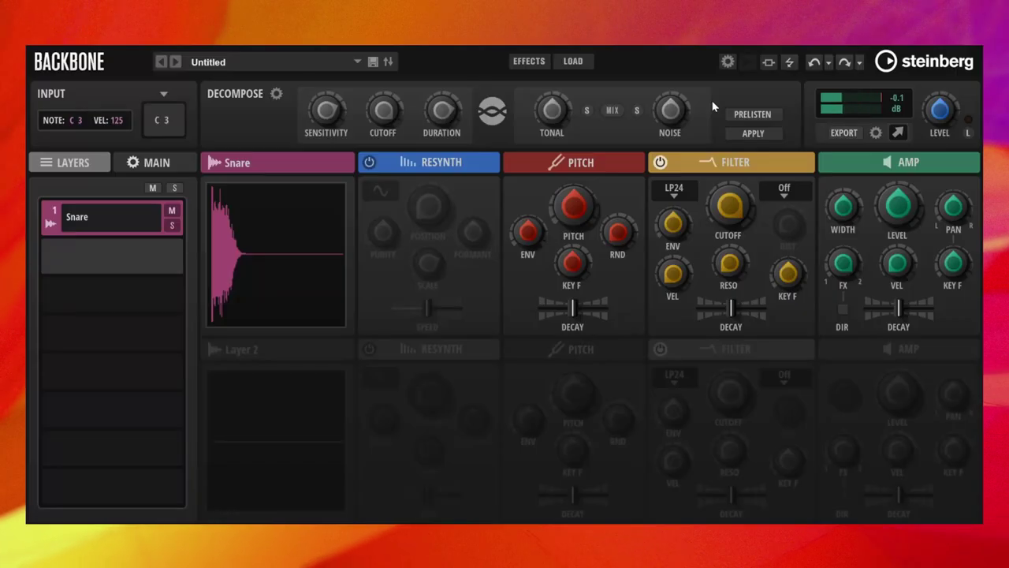
Prelisten to the snare decomposition, solo its tonal component and set the sensitivity to about -31.7
left_click(792, 119)
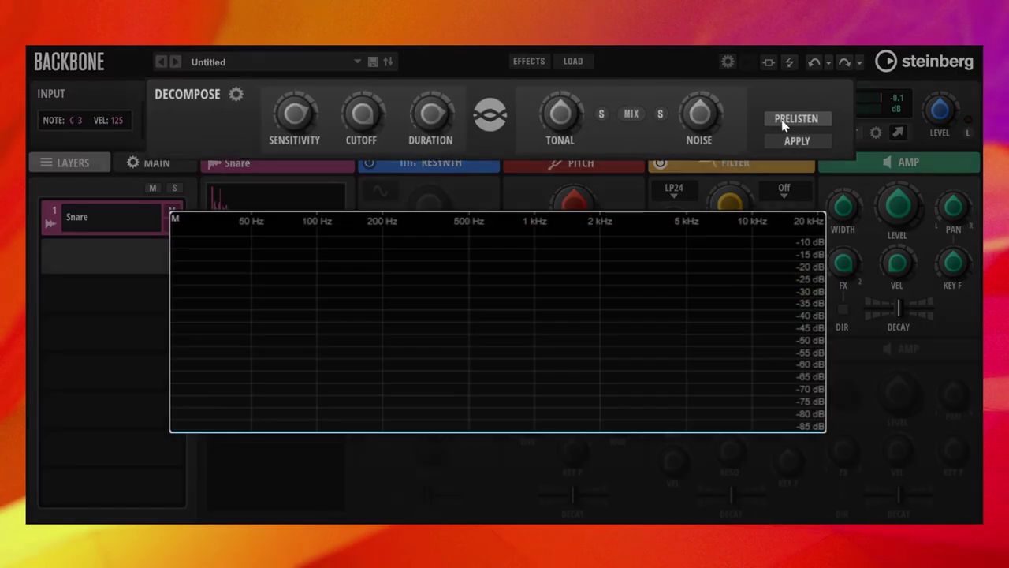
left_click(785, 120)
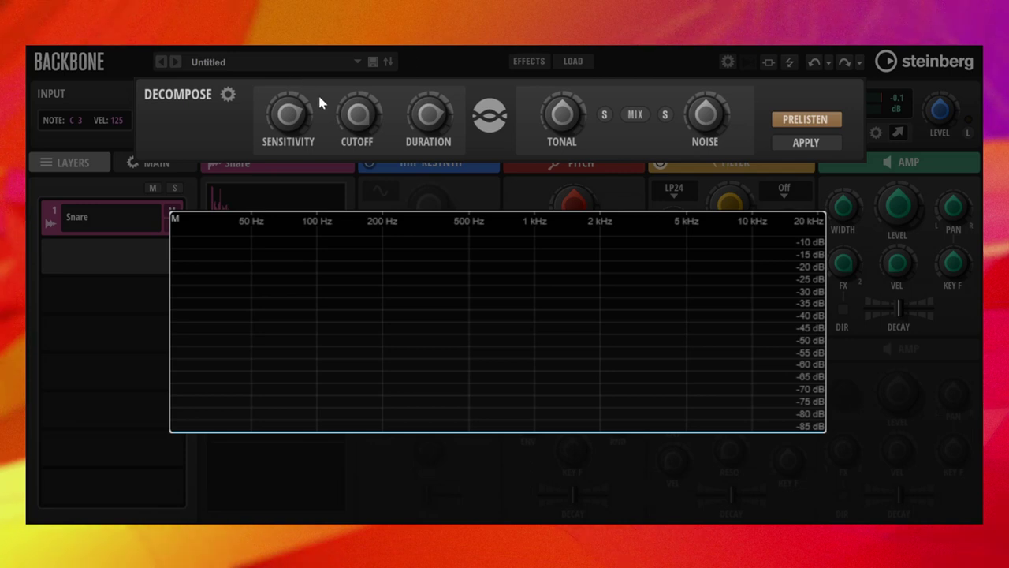
left_click(604, 115)
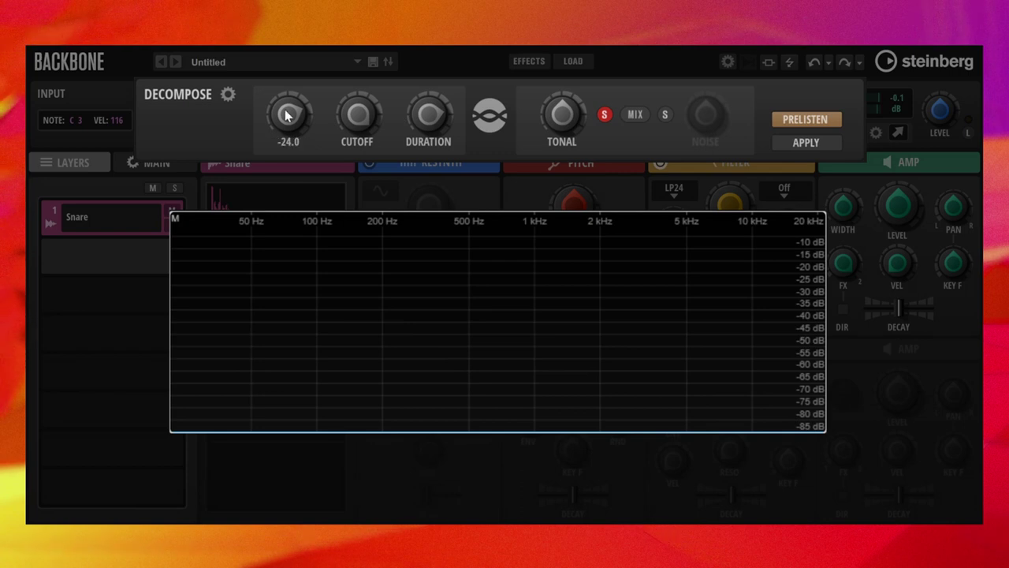
left_click_drag(285, 110, 289, 135)
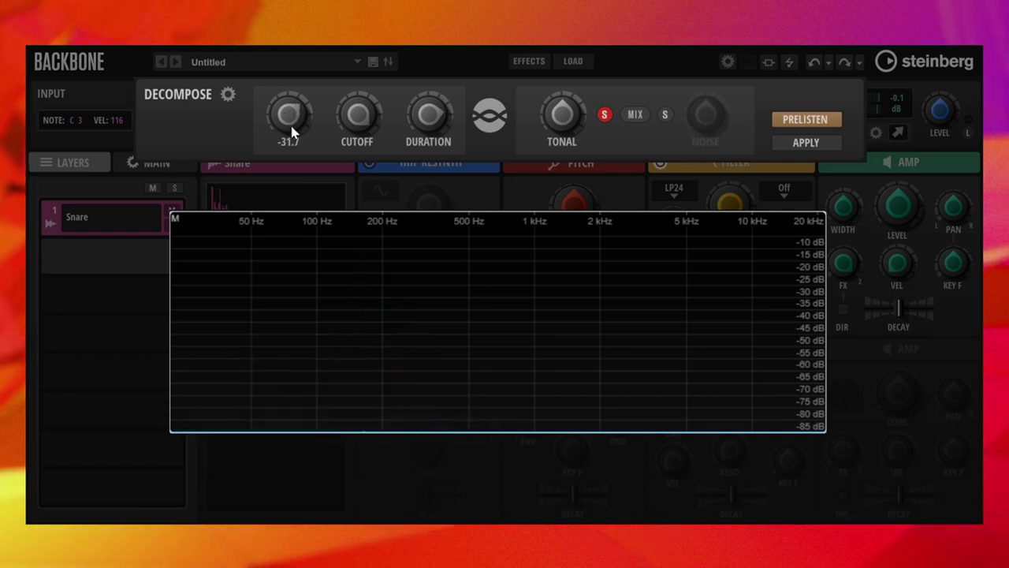
Solo the snare's noise component, try the Decompose cutoff at 20 Hz and 77 Hz, and raise it further
left_click(665, 114)
left_click_drag(367, 117, 367, 138)
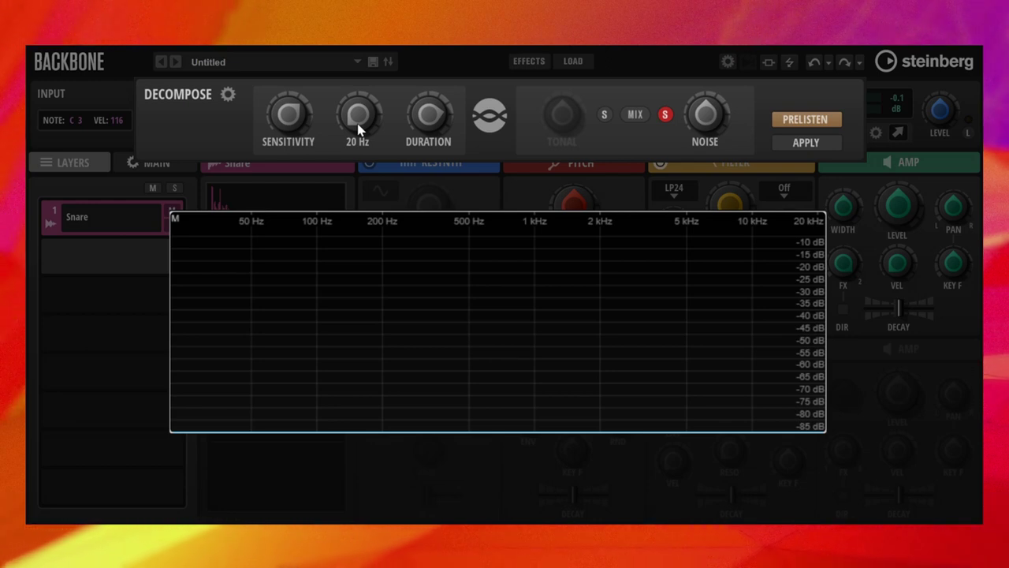
left_click_drag(358, 128, 353, 88)
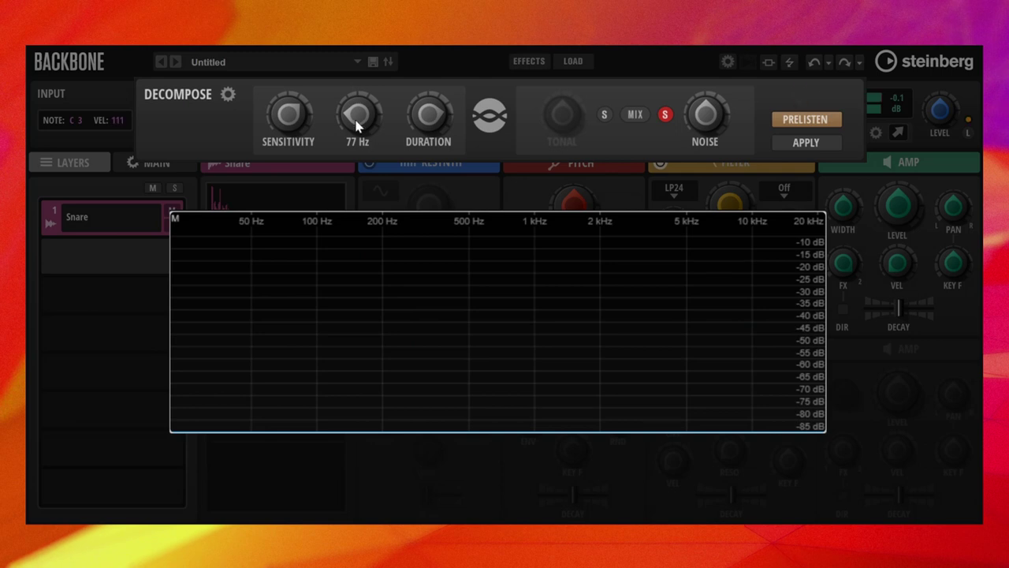
left_click_drag(356, 125, 359, 106)
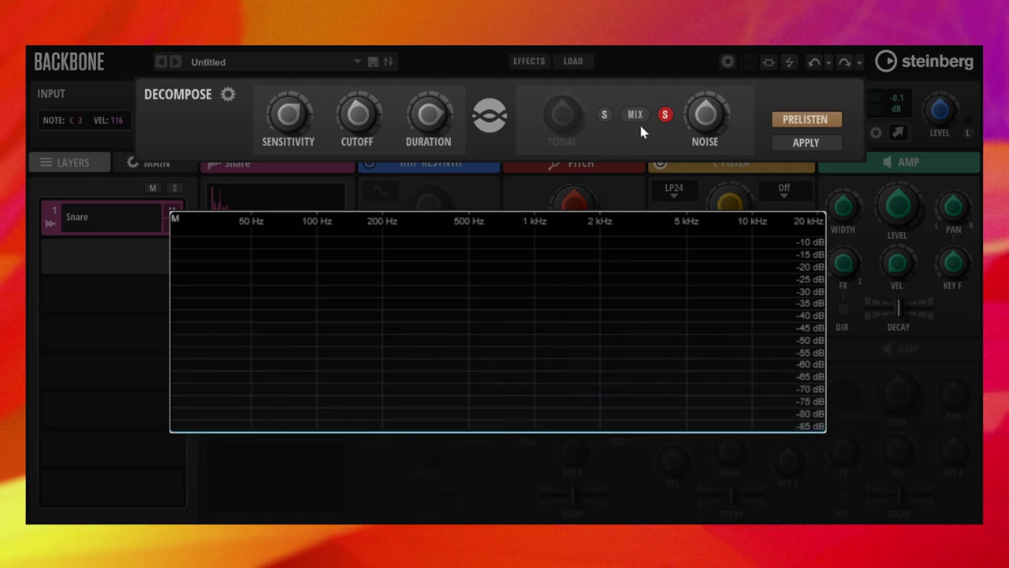
Clear the noise solo and apply the snare decomposition in Mix mode with the noise level slightly lowered
left_click(666, 116)
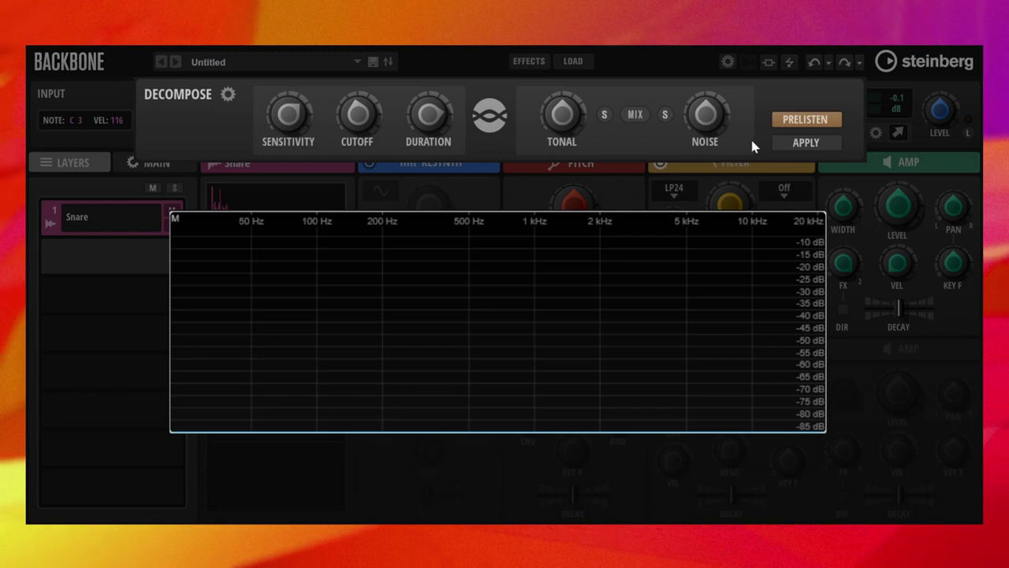
left_click(645, 116)
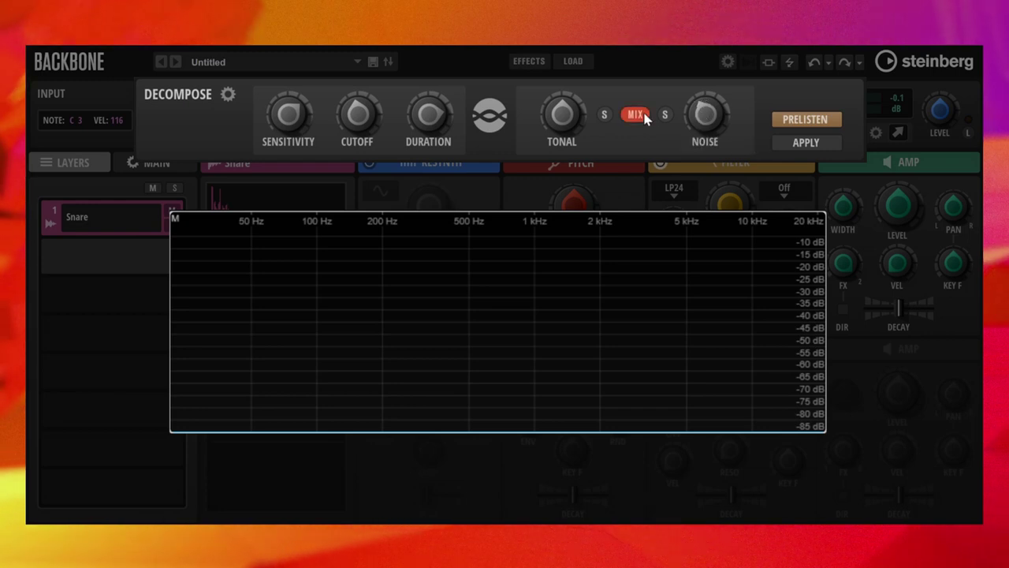
left_click(814, 146)
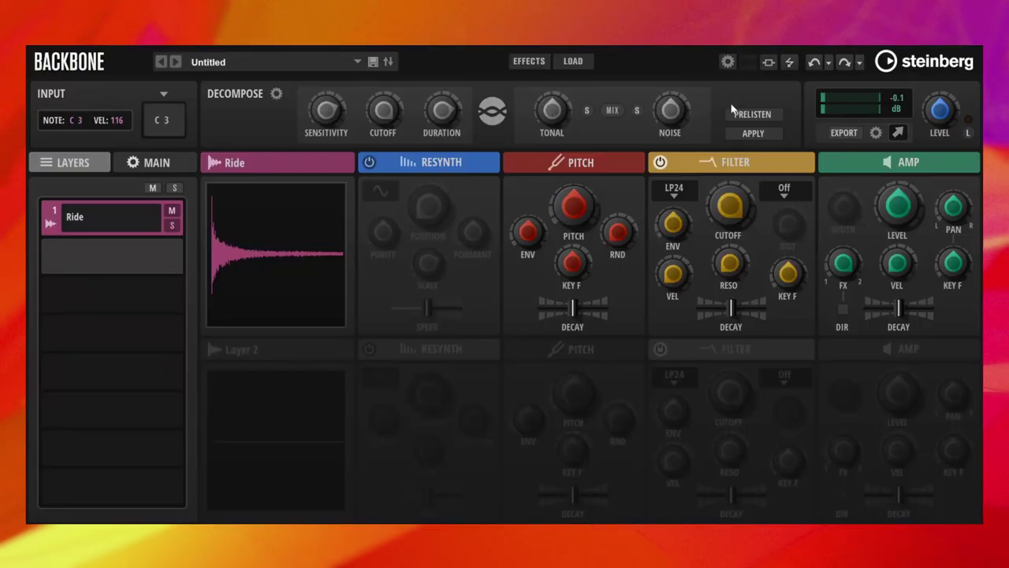
Prelisten to the ride decomposition, solo its tonal component and raise the sensitivity substantially
left_click(733, 112)
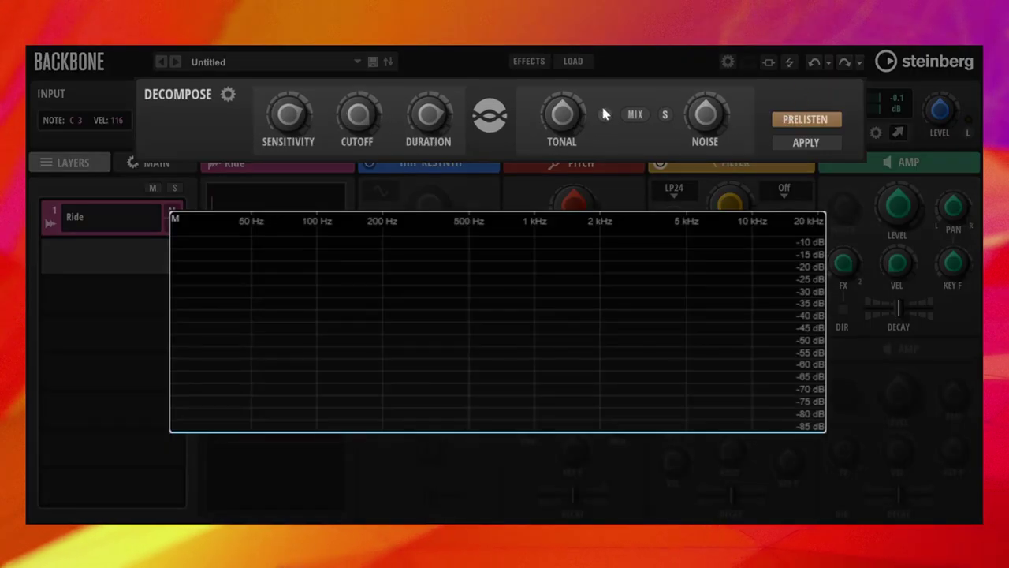
left_click(605, 115)
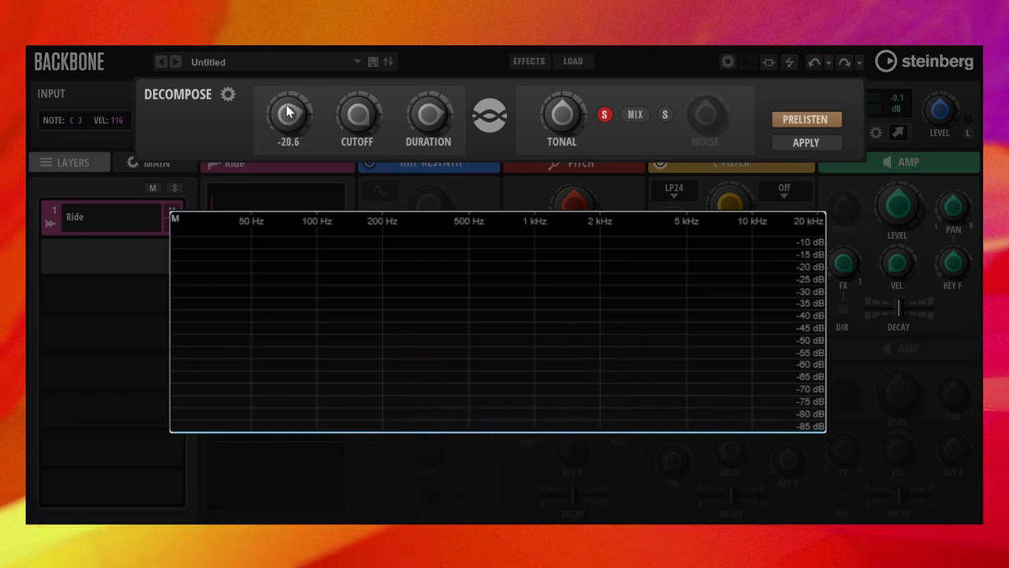
left_click_drag(286, 92, 287, 75)
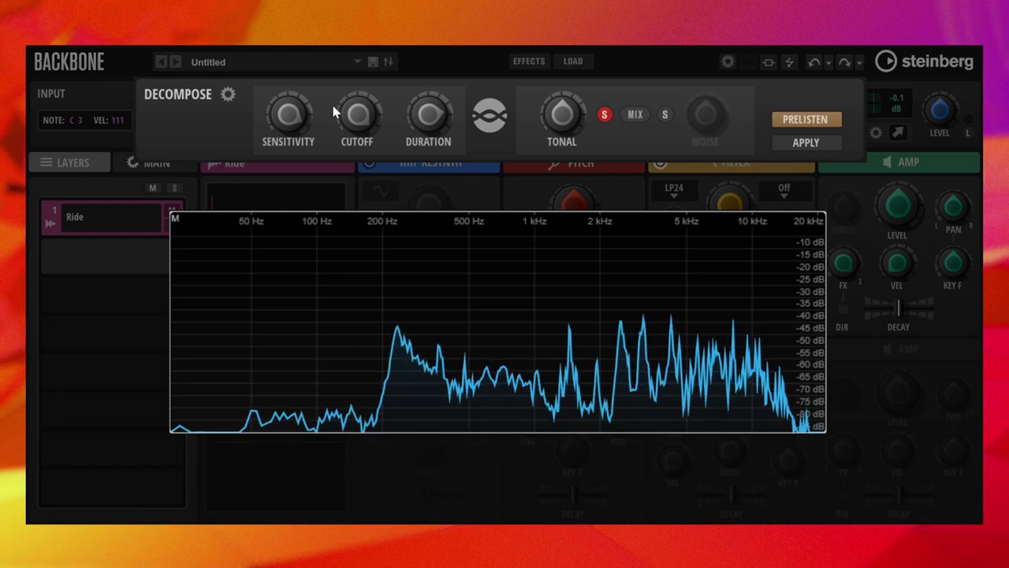
Lower the Decompose duration and cutoff with the ride's noise component soloed, and apply the decomposition without solo
left_click(664, 115)
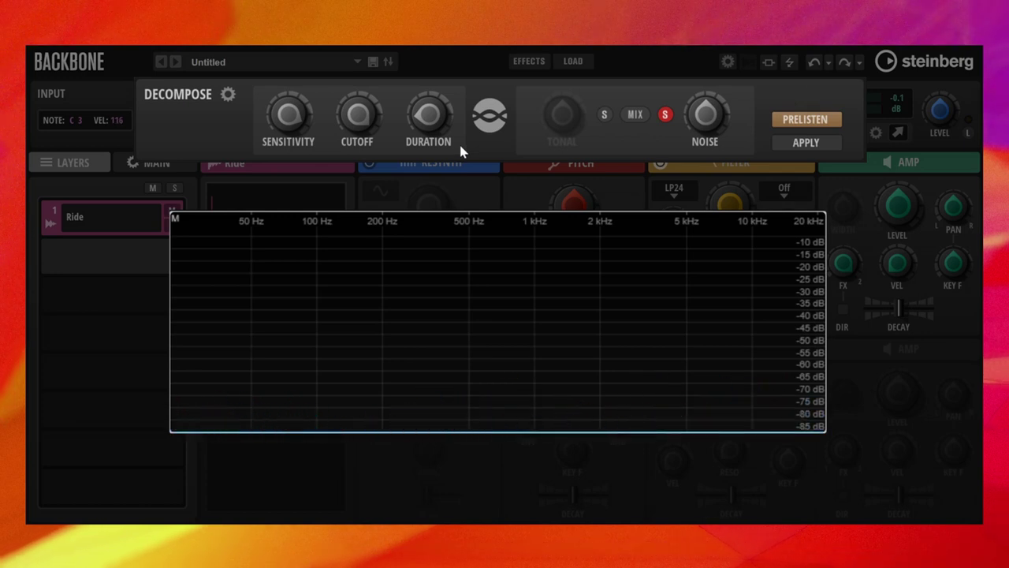
left_click_drag(351, 115, 347, 152)
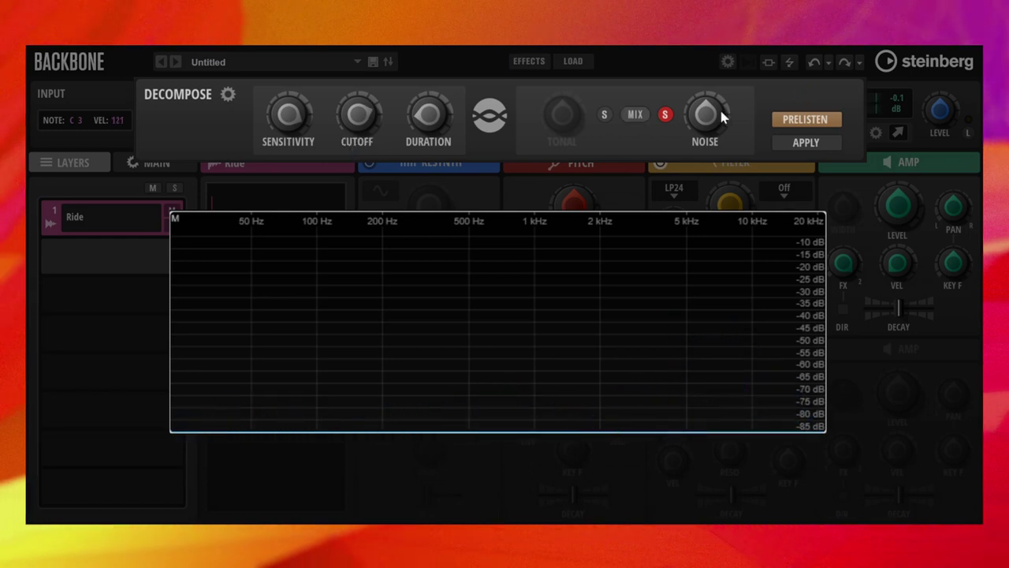
left_click(665, 114)
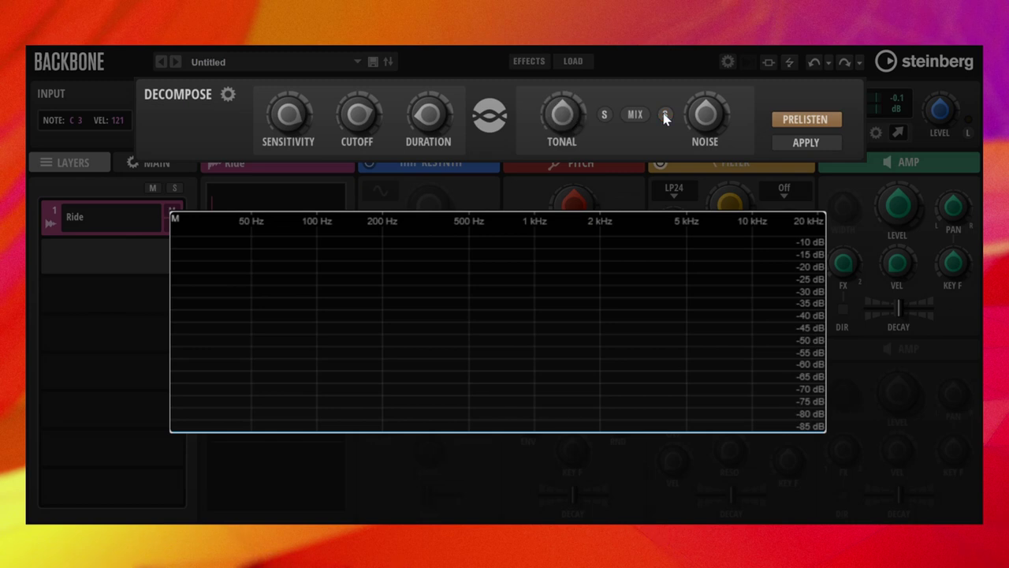
left_click(796, 145)
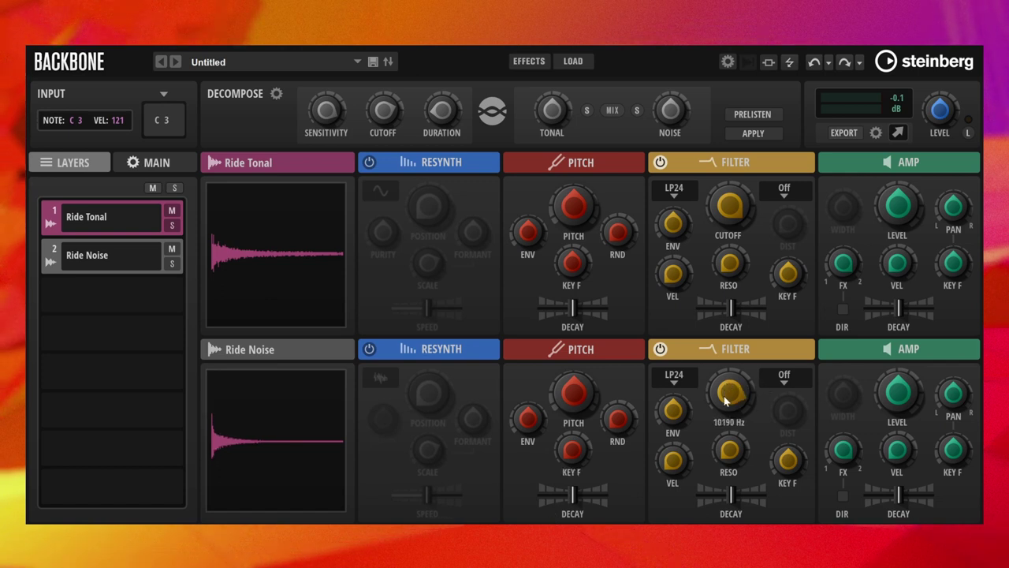
Lower the Ride Noise layer's filter cutoff and add Tube Drive distortion with a raised amount
left_click(785, 379)
left_click(790, 411)
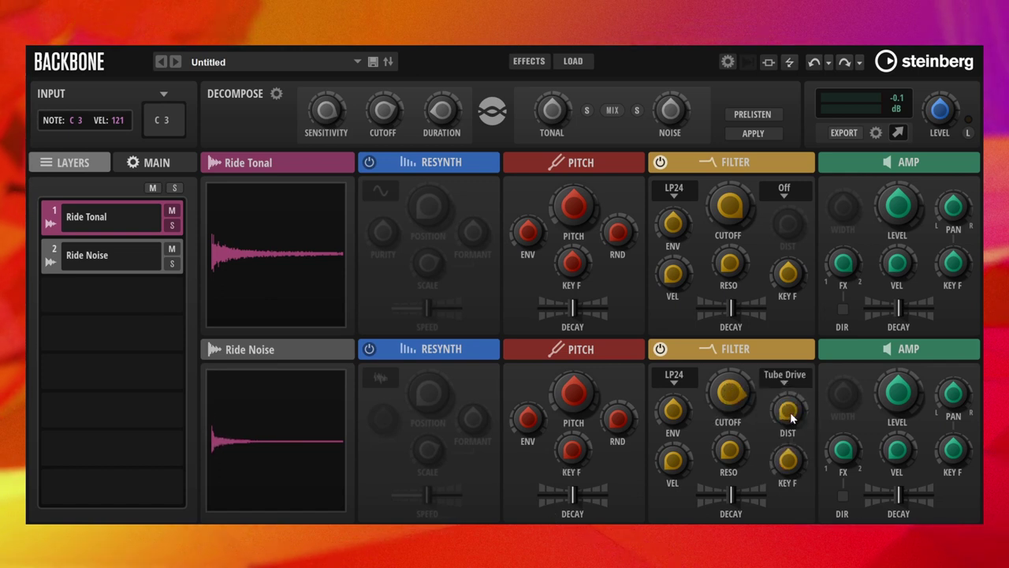
Enable Resynth on both ride layers and set the Ride Tonal layer's speed to 45.3
left_click(369, 162)
left_click(370, 350)
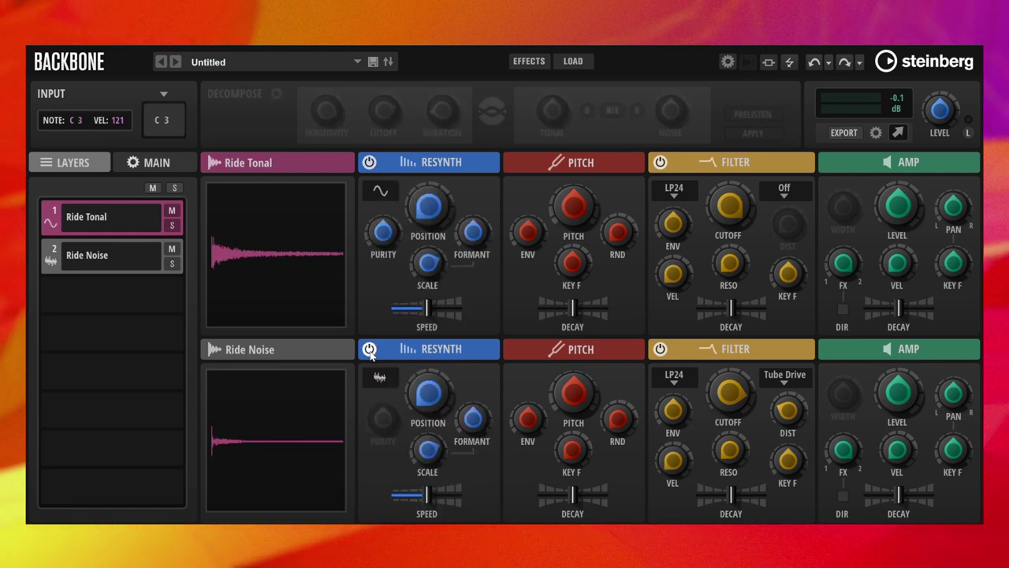
left_click_drag(426, 307, 417, 313)
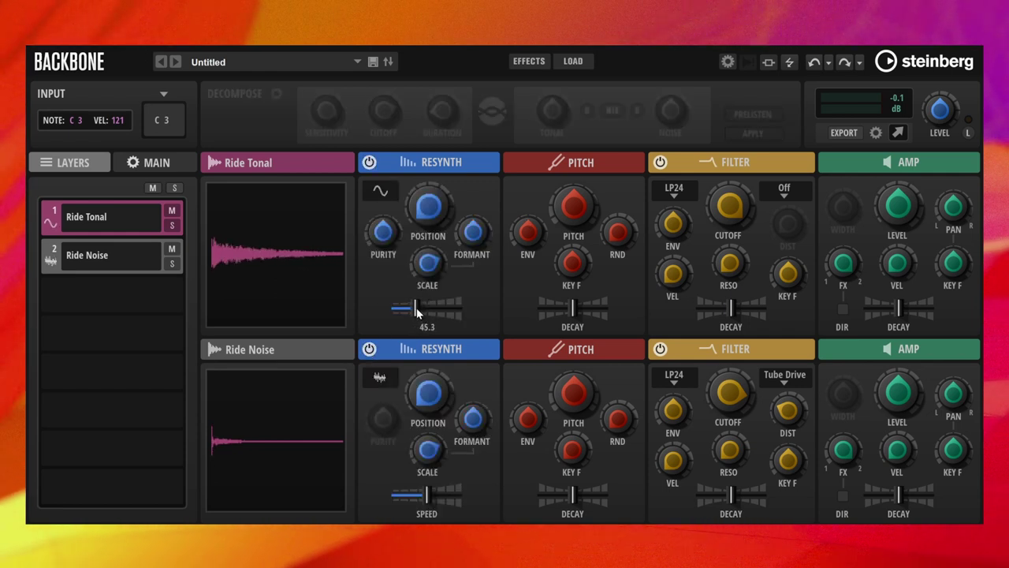
Adjust the Ride Noise layer's resynthesis position, raise its formant and set its speed to 18.6
left_click_drag(428, 392, 424, 400)
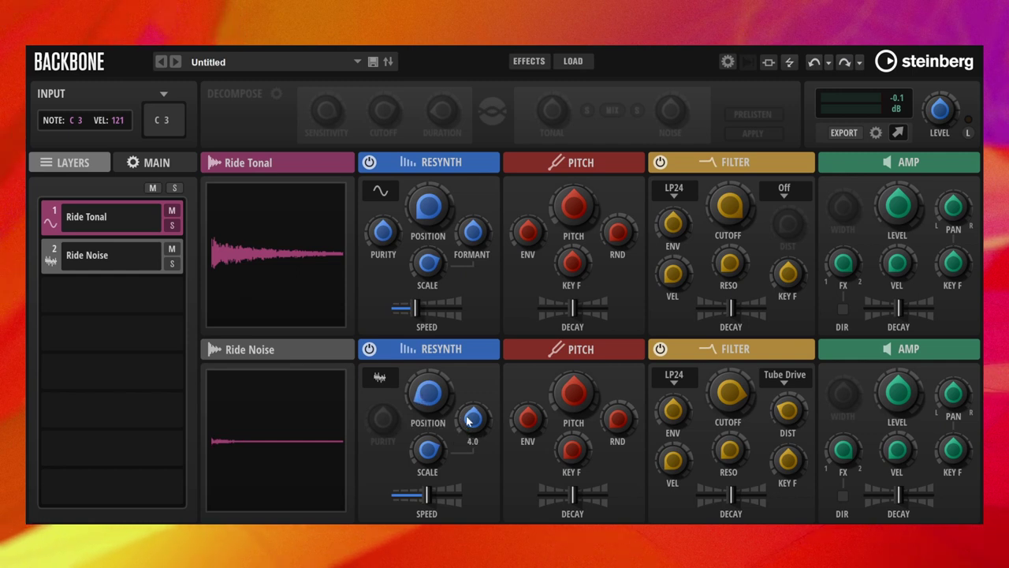
left_click_drag(427, 494, 404, 494)
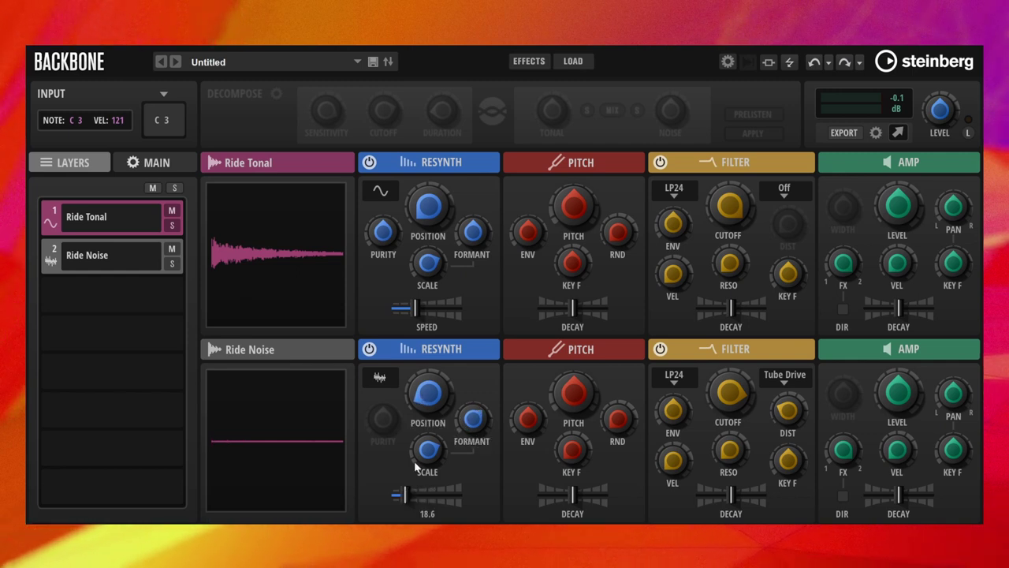
left_click_drag(425, 393, 423, 396)
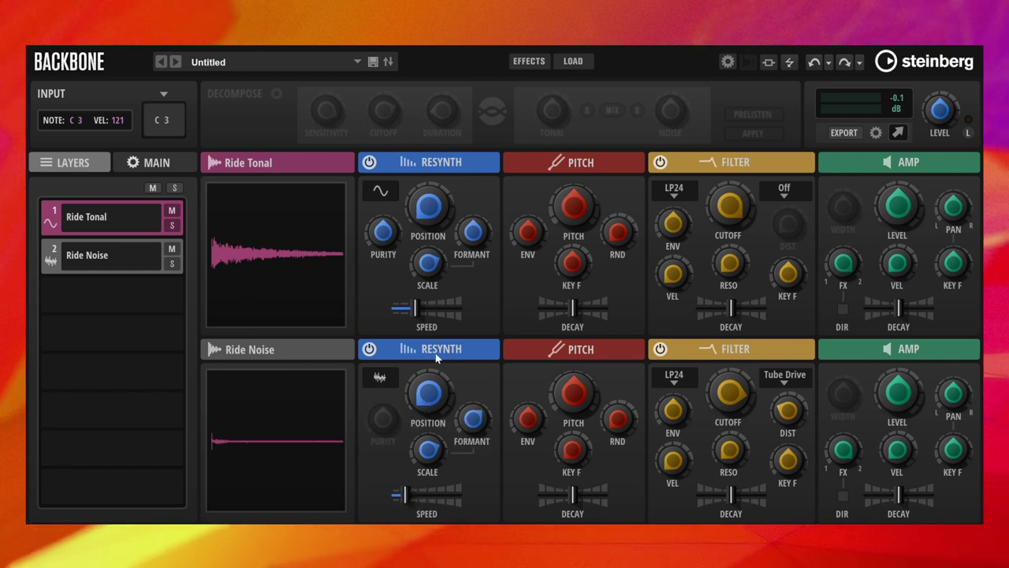